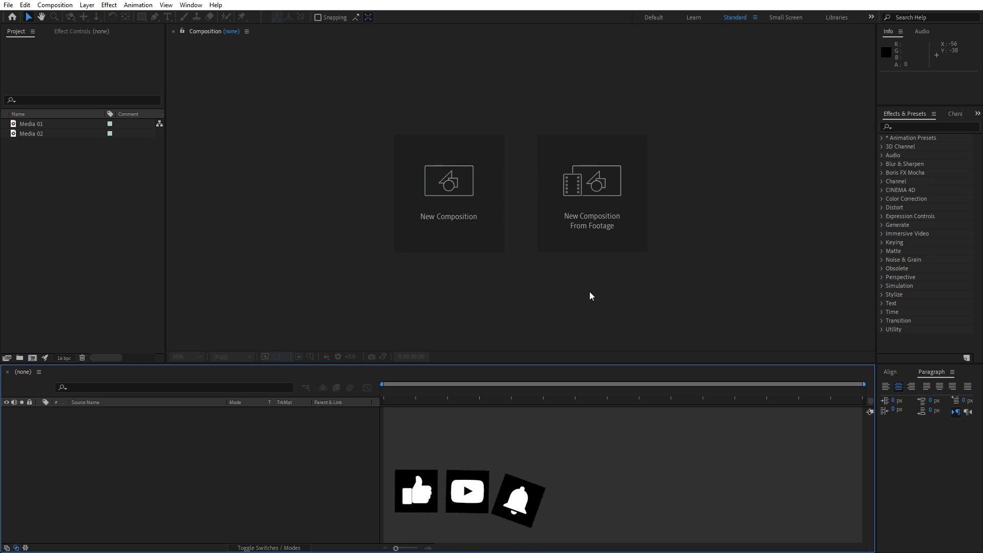
- Create a 1920×1080, 30 fps, 10-second composition named Final
click(44, 133)
click(41, 132)
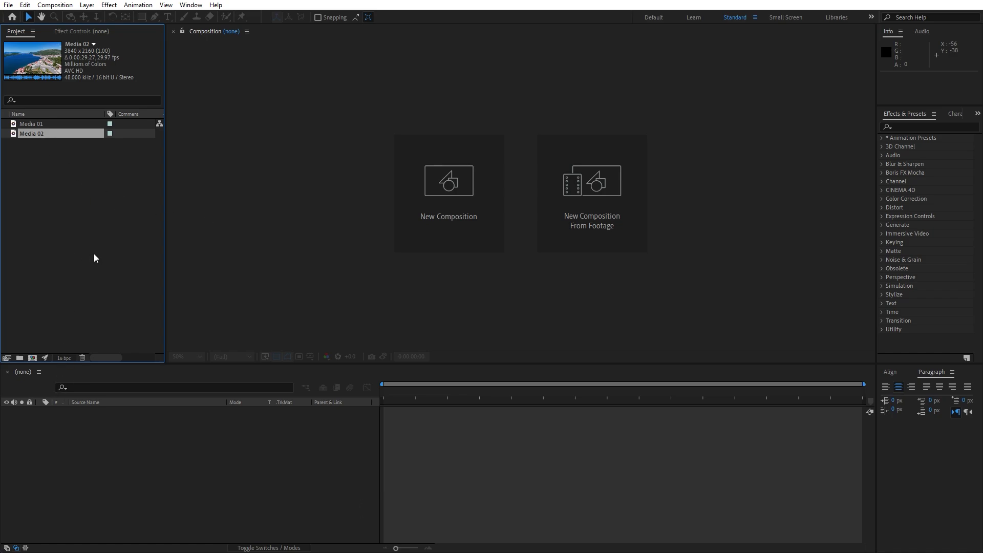
click(32, 357)
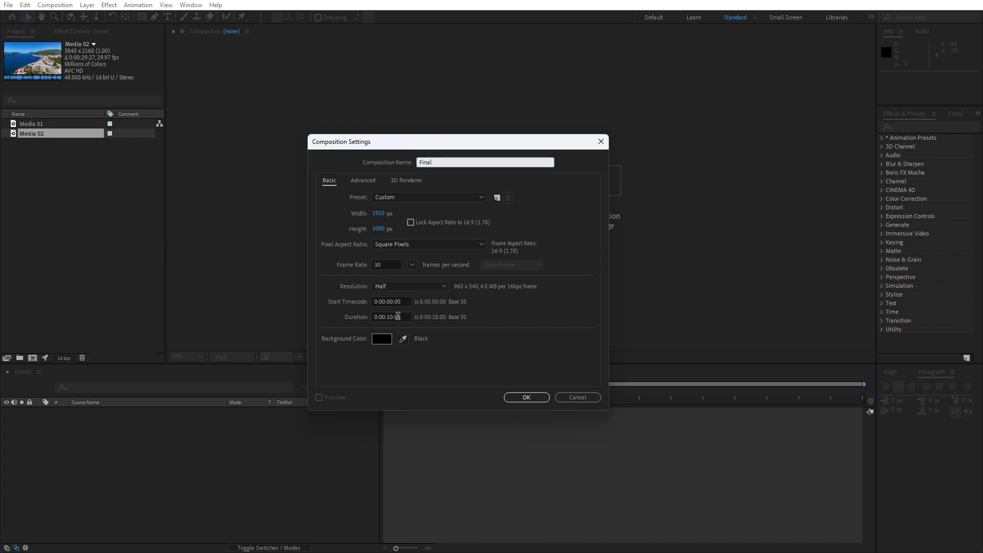
click(527, 398)
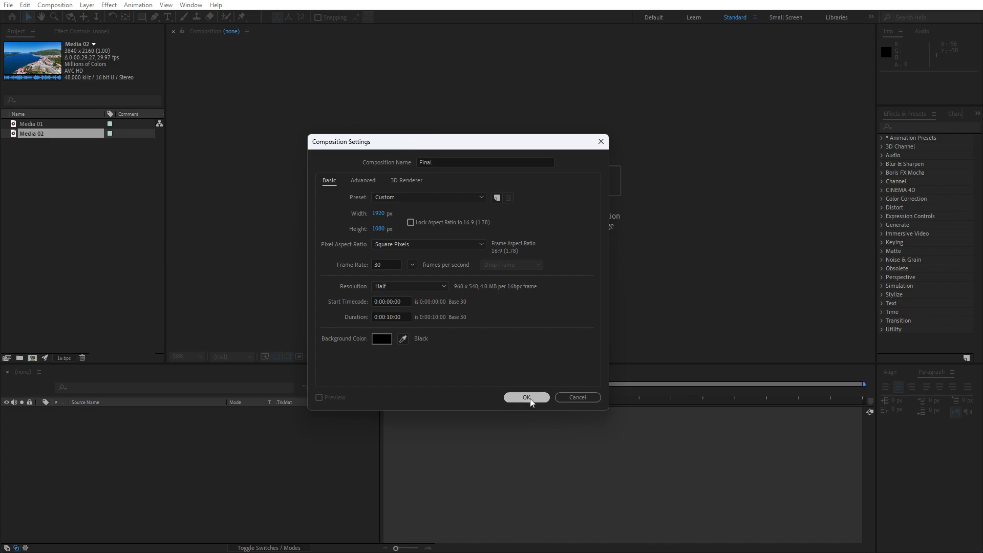
- Add a 280 px wide, full-height black solid layer to Final
right_click(177, 453)
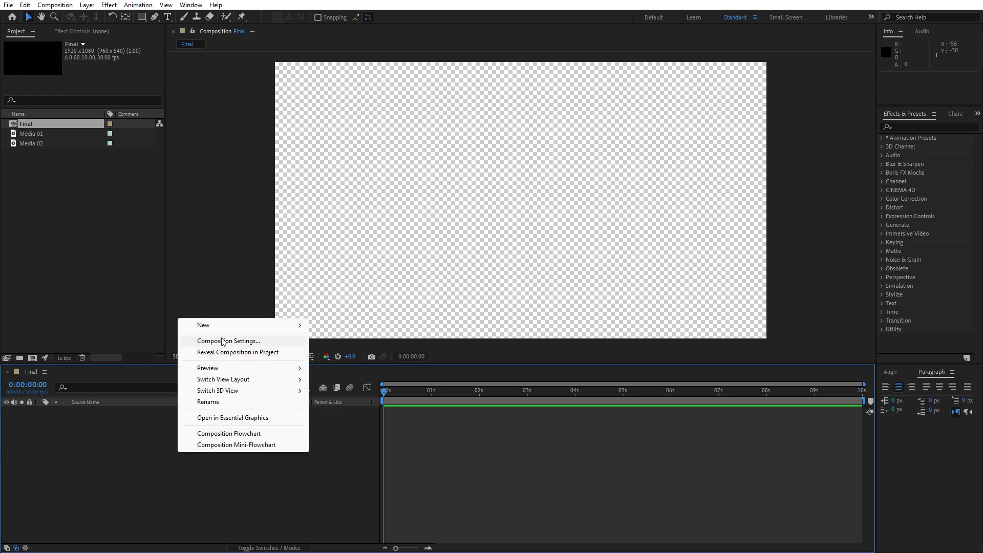
mouse_move(221, 328)
click(332, 352)
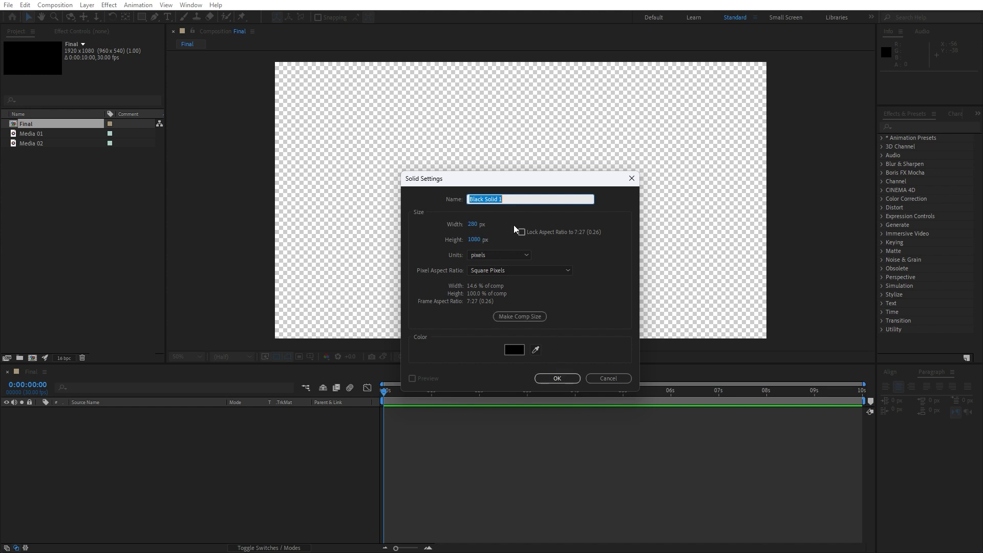
click(557, 378)
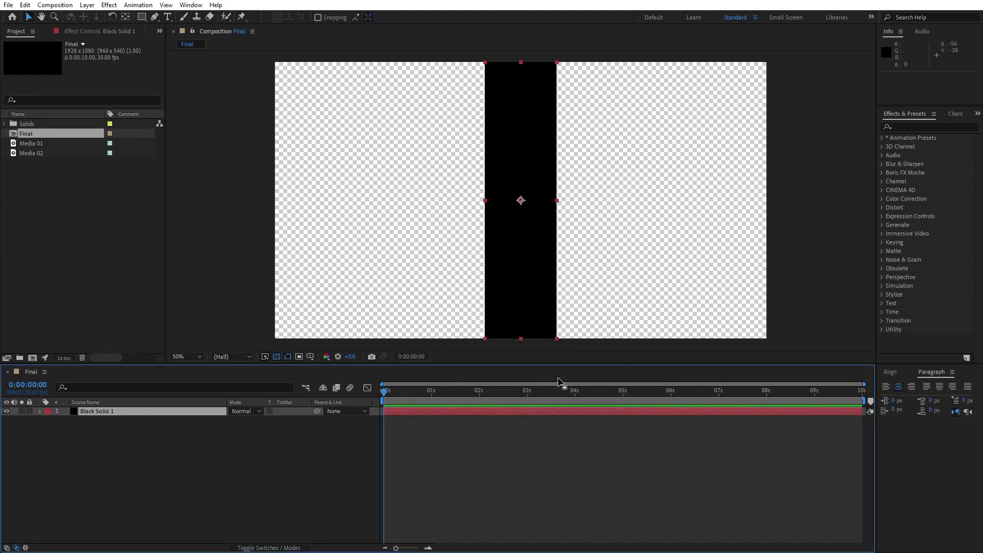
- Move the solid to the left edge (X 139) and unlink its Scale values
key(p)
drag(234, 423, 18, 423)
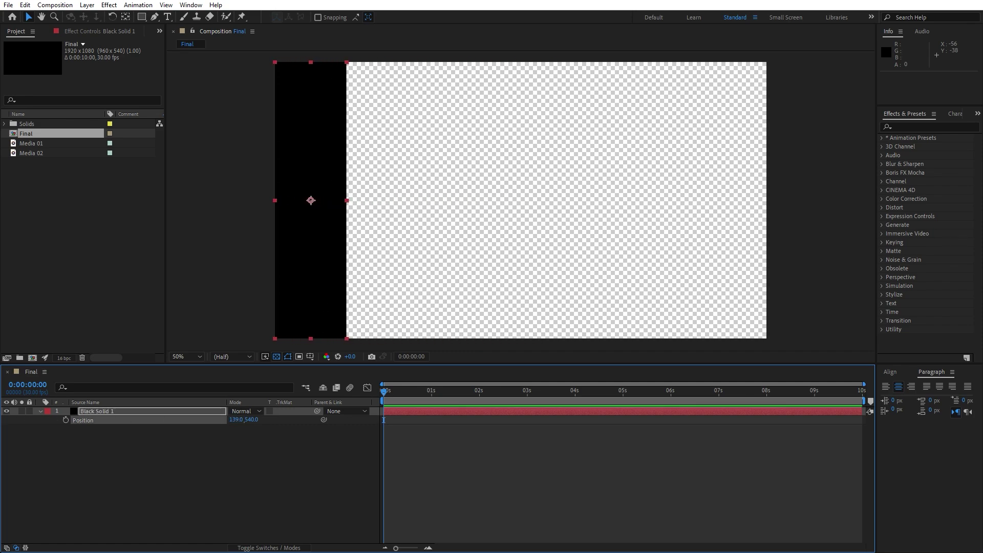
key(s)
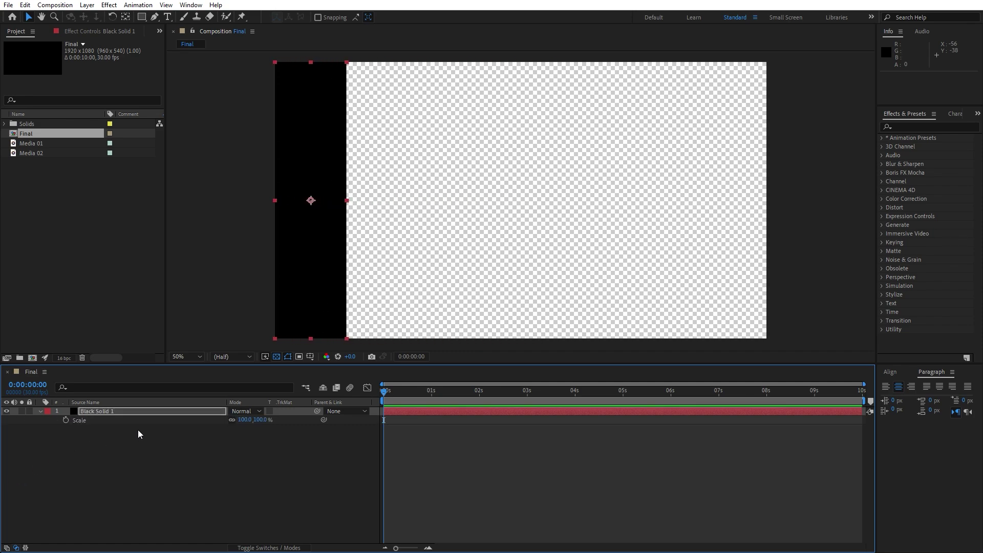
click(232, 419)
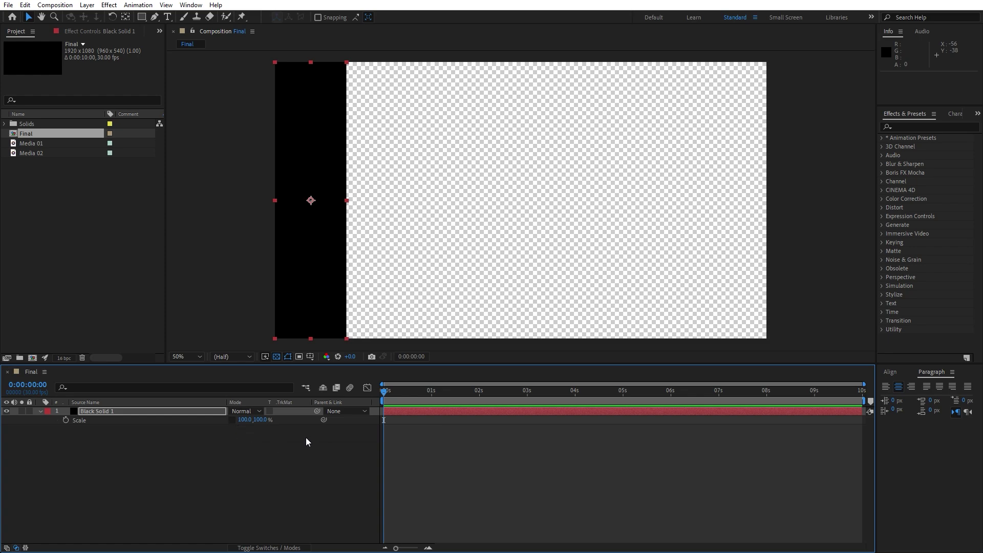
- Keyframe the solid's width from 0% at frame 0 to 100% at frame 20
click(65, 420)
click(245, 419)
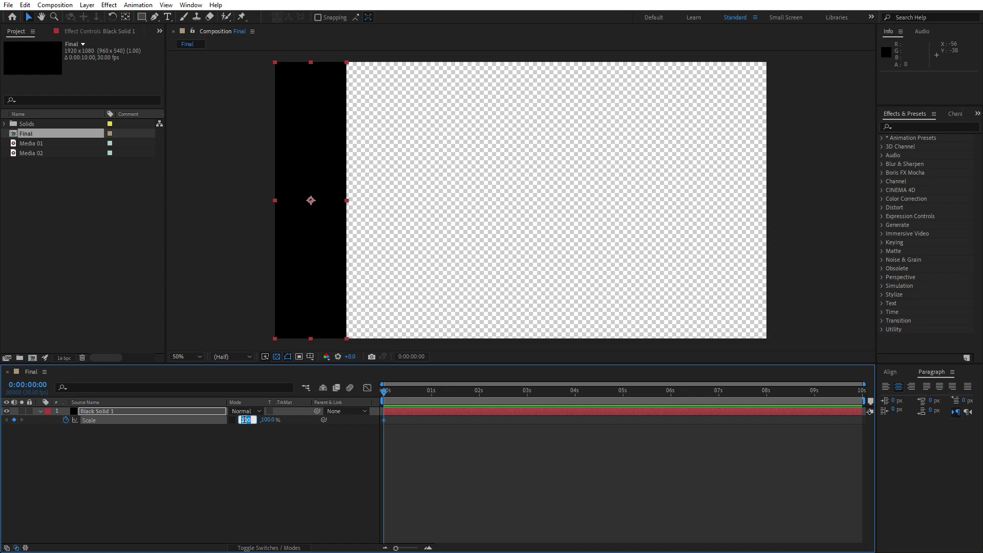
key(Return)
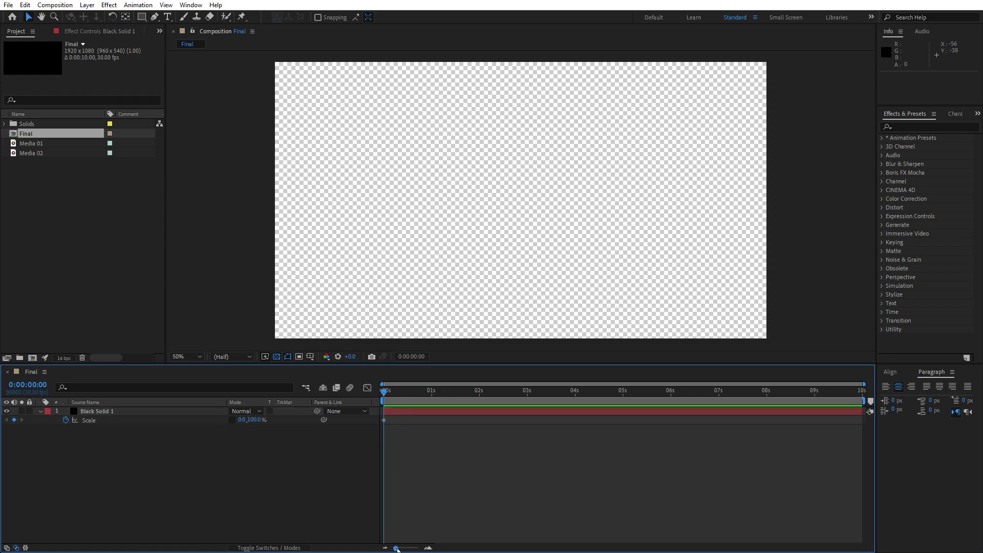
drag(398, 548, 410, 548)
drag(385, 394, 457, 400)
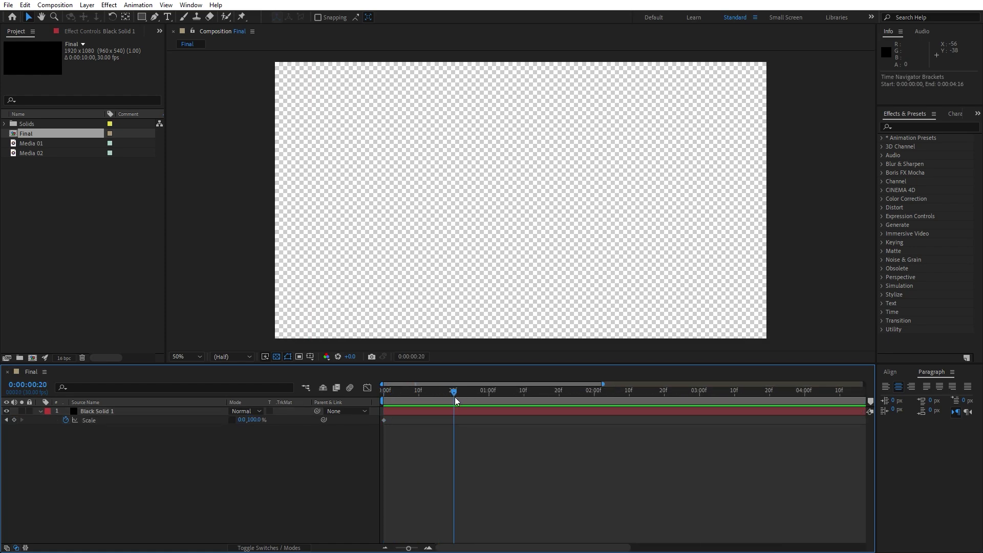
click(241, 420)
key(Return)
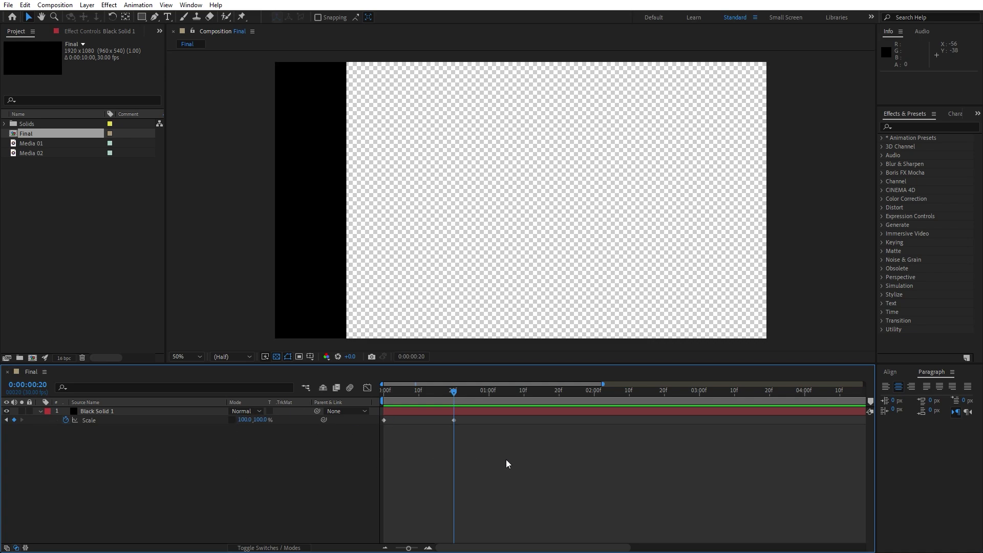
- Apply Easy Ease to both scale keyframes and shape them in the Graph Editor
drag(506, 459, 328, 391)
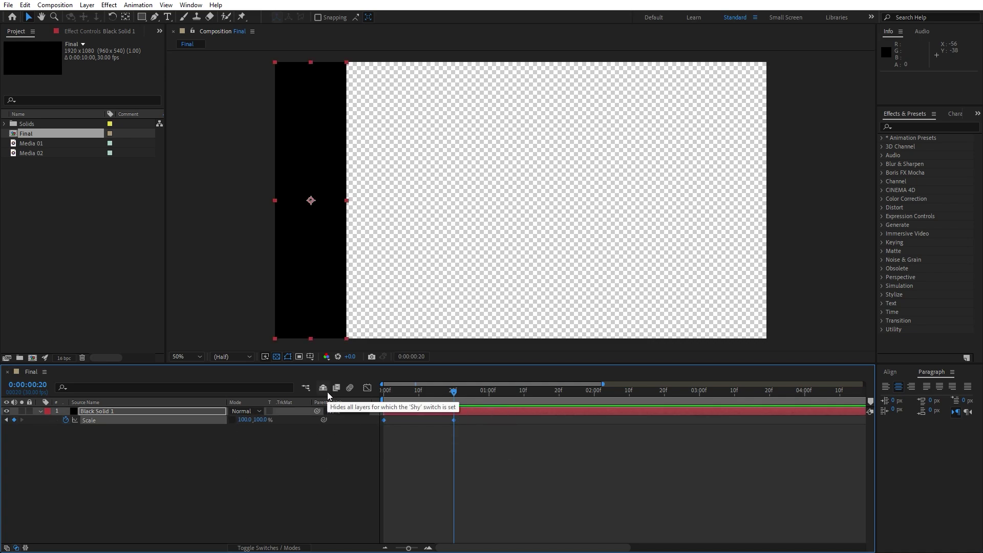
key(F9)
click(367, 387)
drag(502, 463, 399, 520)
click(367, 388)
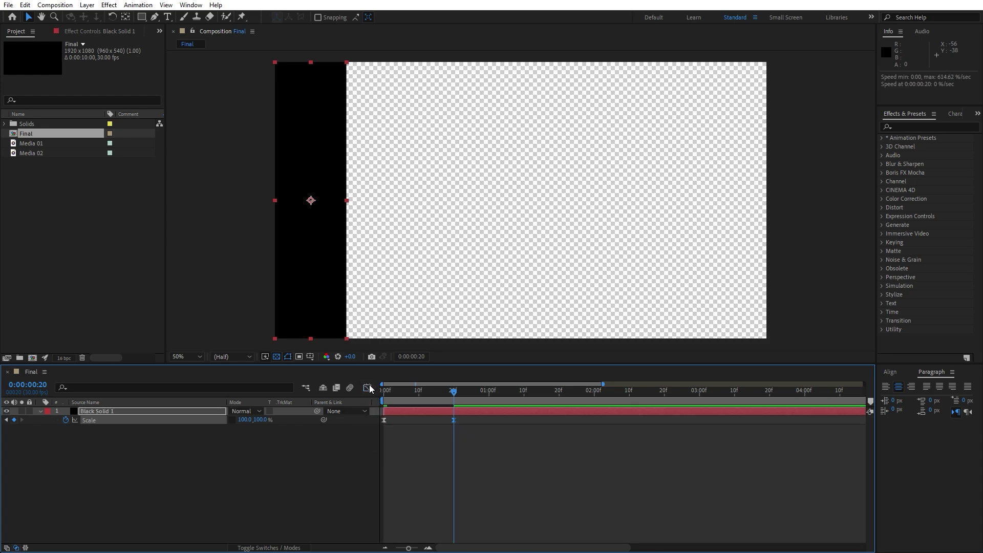
- Paste the two scale keyframes at 1 second and time-reverse them so the column shrinks
drag(508, 449, 340, 398)
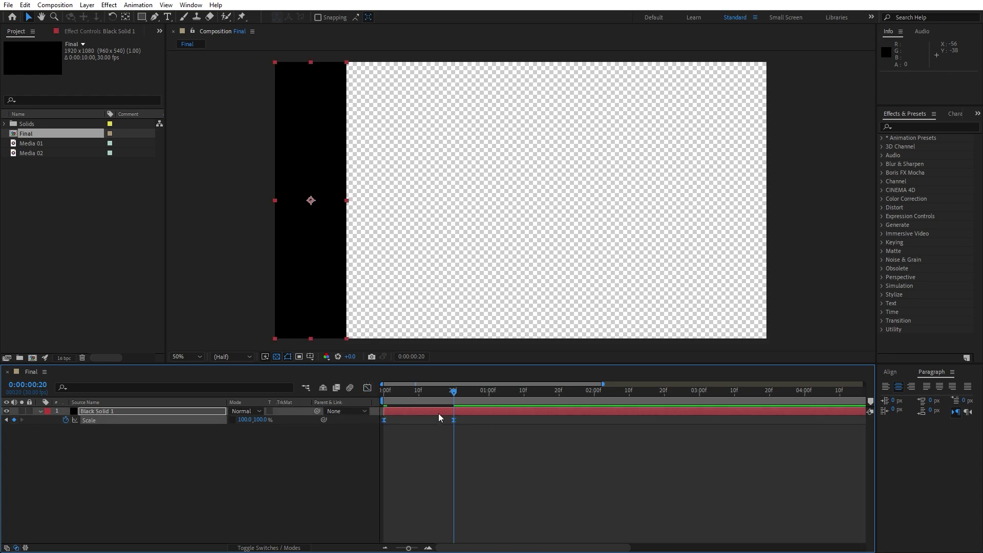
key(ctrl+c)
drag(453, 399, 490, 396)
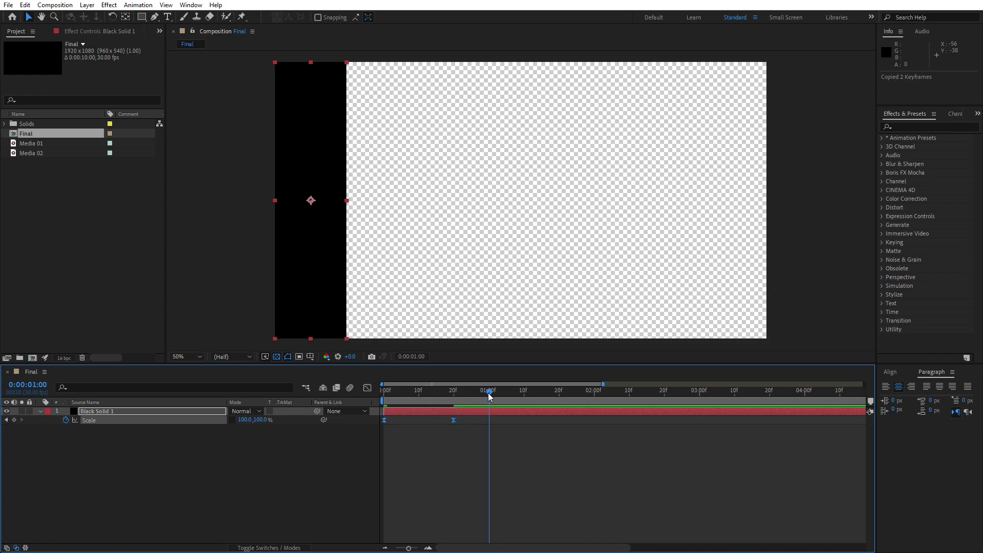
key(ctrl+v)
right_click(489, 420)
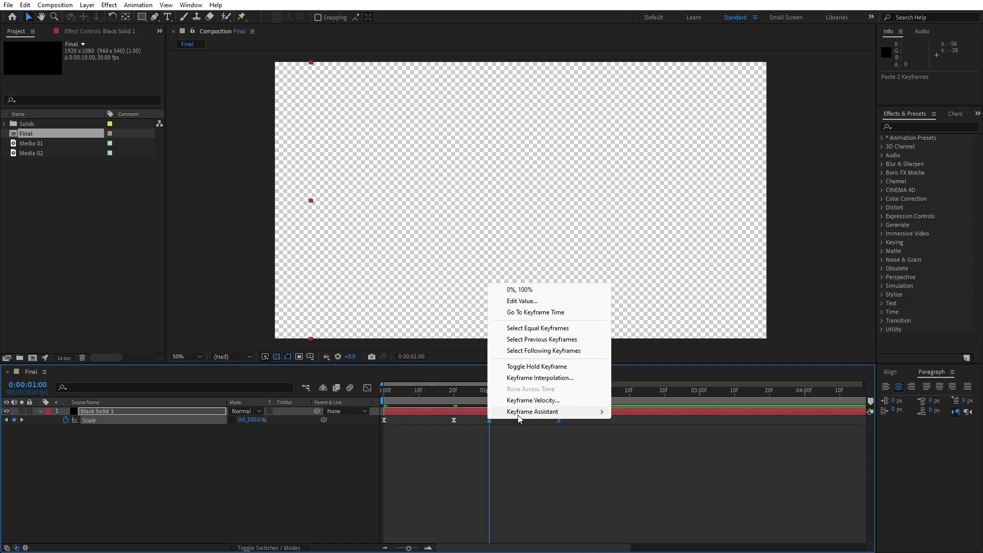
mouse_move(518, 413)
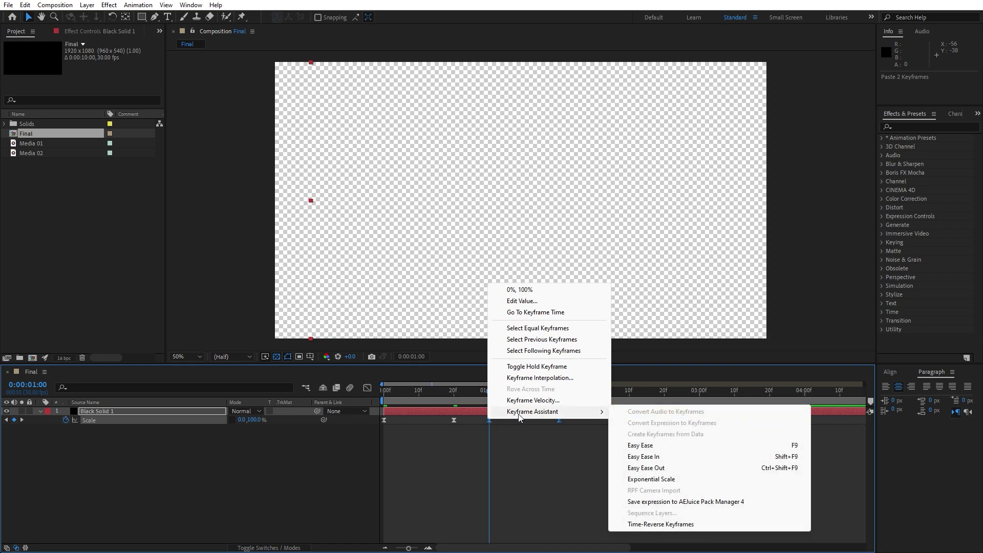
click(651, 524)
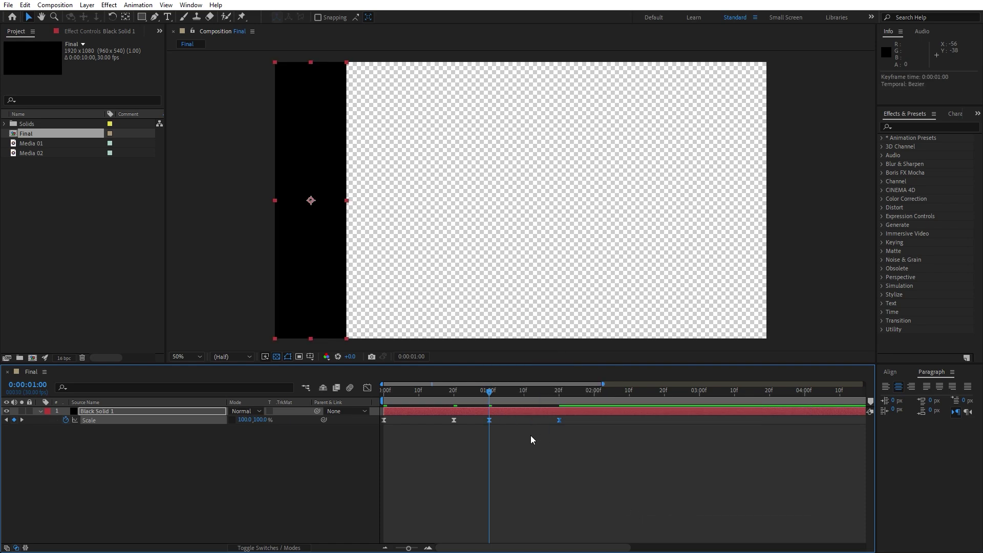
- Adjust the easing of the shrinking keyframes in the speed graph, then preview the animation
drag(609, 449, 477, 403)
click(367, 388)
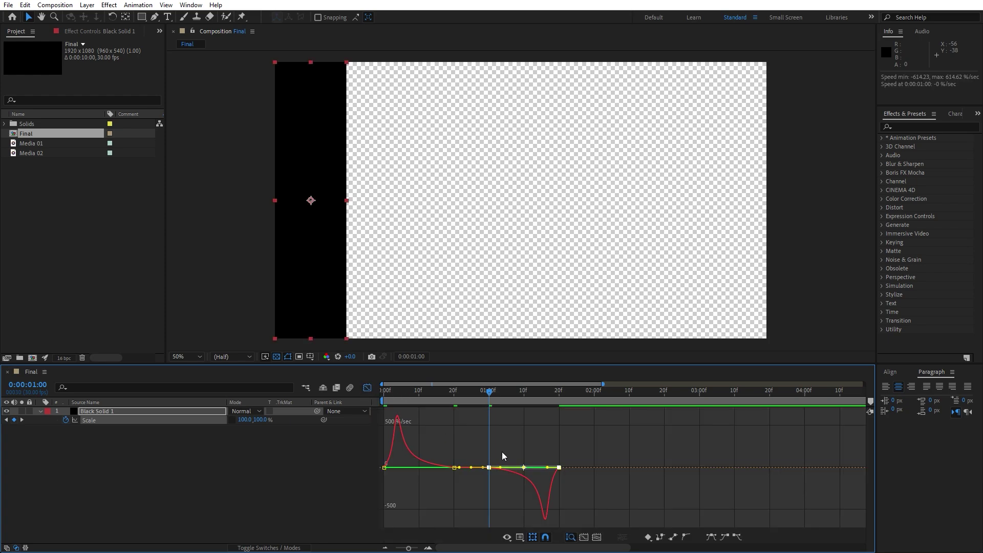
drag(527, 456, 499, 468)
drag(582, 458, 515, 490)
click(366, 390)
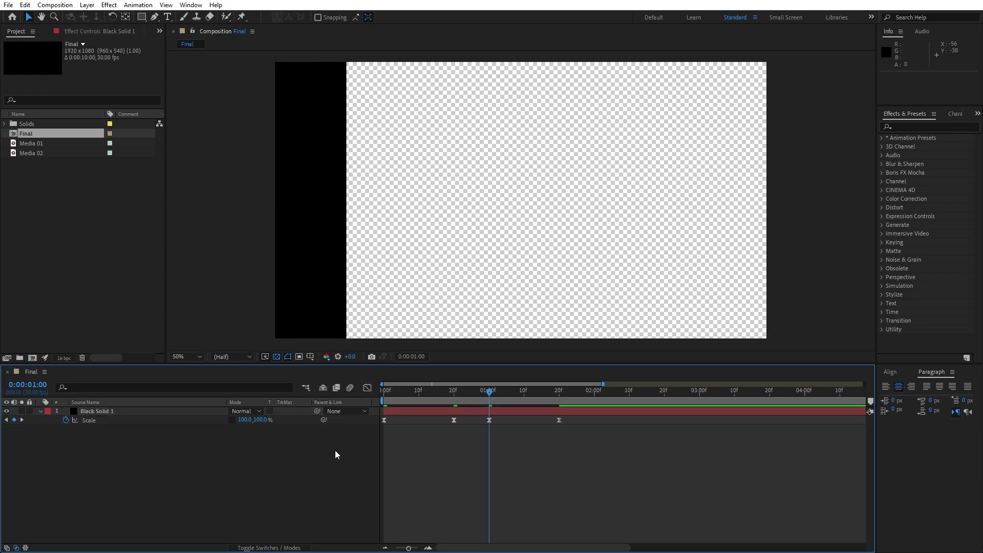
key(space)
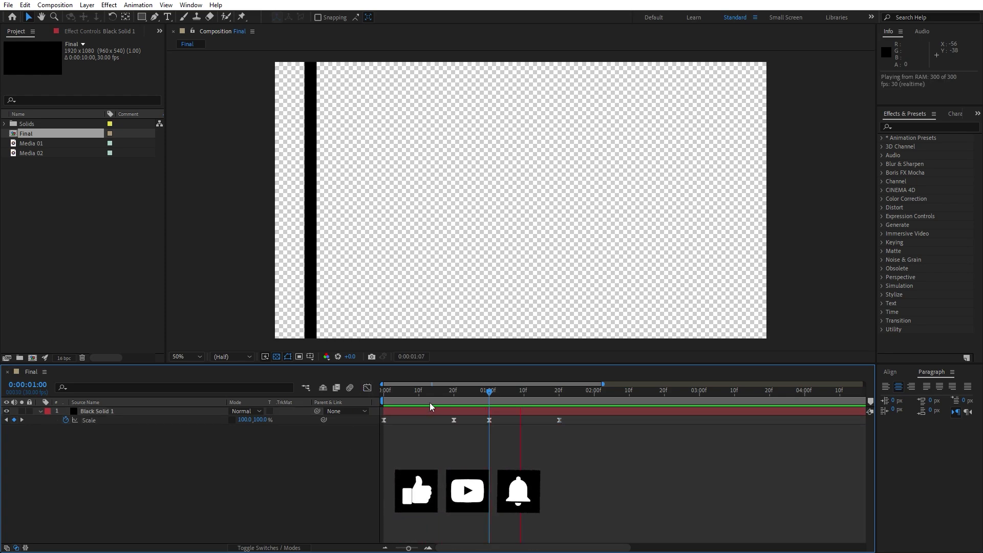
mouse_move(445, 398)
mouse_down()
mouse_move(407, 398)
mouse_move(542, 394)
mouse_move(428, 395)
mouse_up()
key(s)
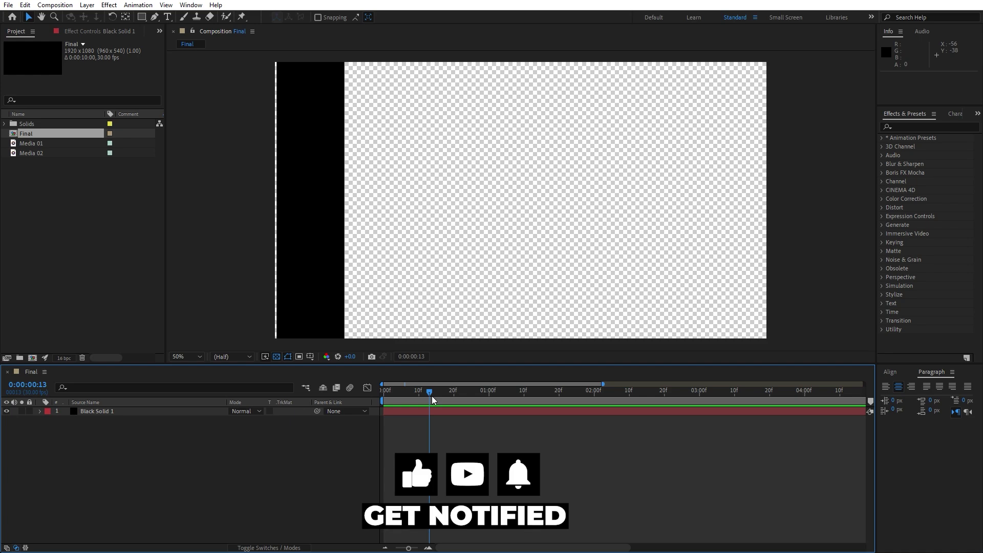
- Duplicate the column, delay it one frame, and place it beside the first near X 409
key(Page_Up)
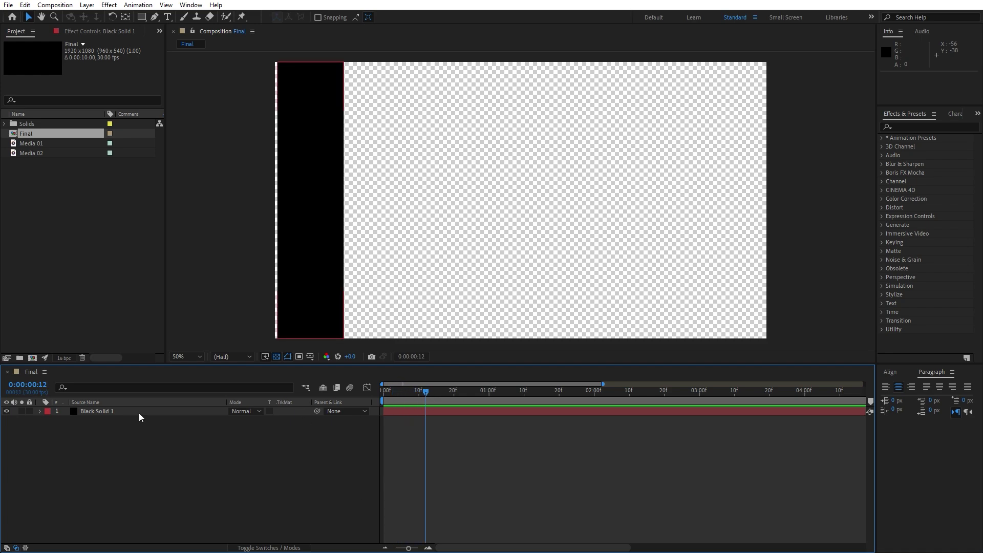
click(139, 413)
key(ctrl+d)
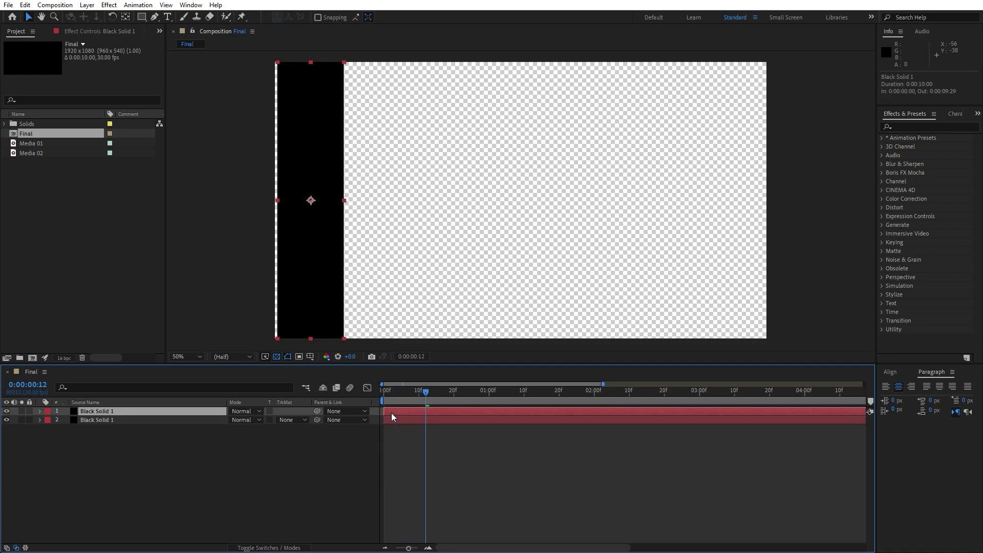
drag(392, 413, 394, 413)
key(p)
drag(236, 419, 376, 421)
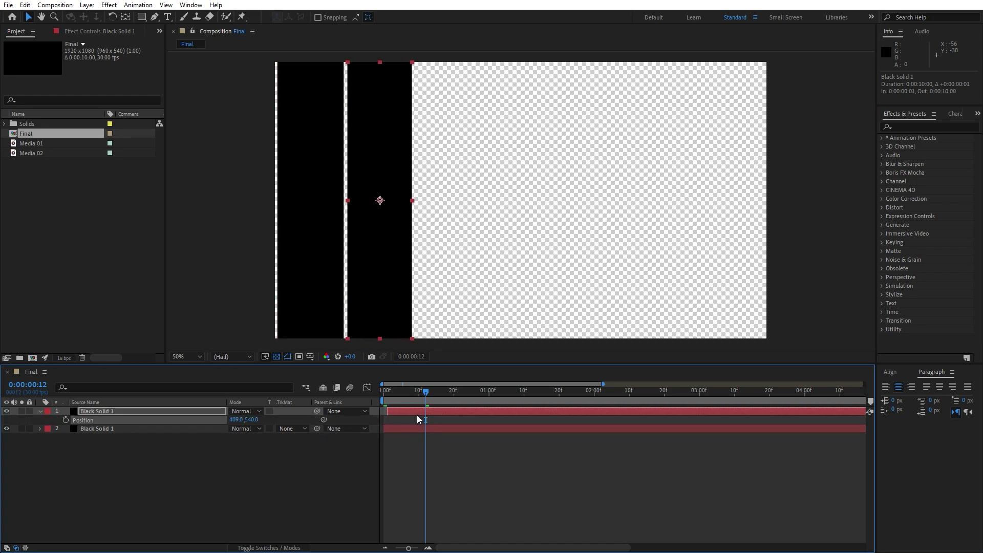
drag(425, 398, 482, 398)
drag(237, 424, 243, 424)
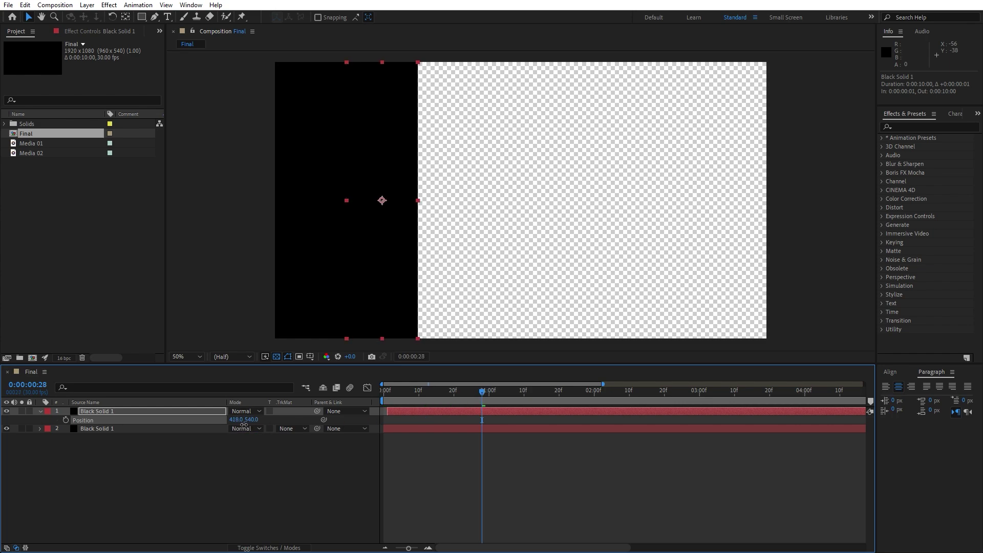
click(143, 485)
- Add a third column copy at X 698
click(123, 410)
key(ctrl+d)
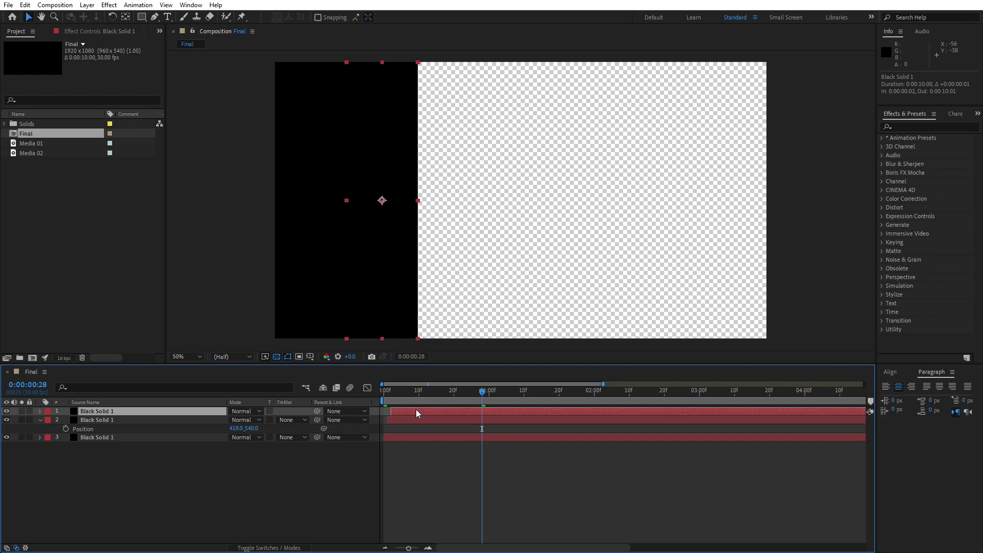
key(p)
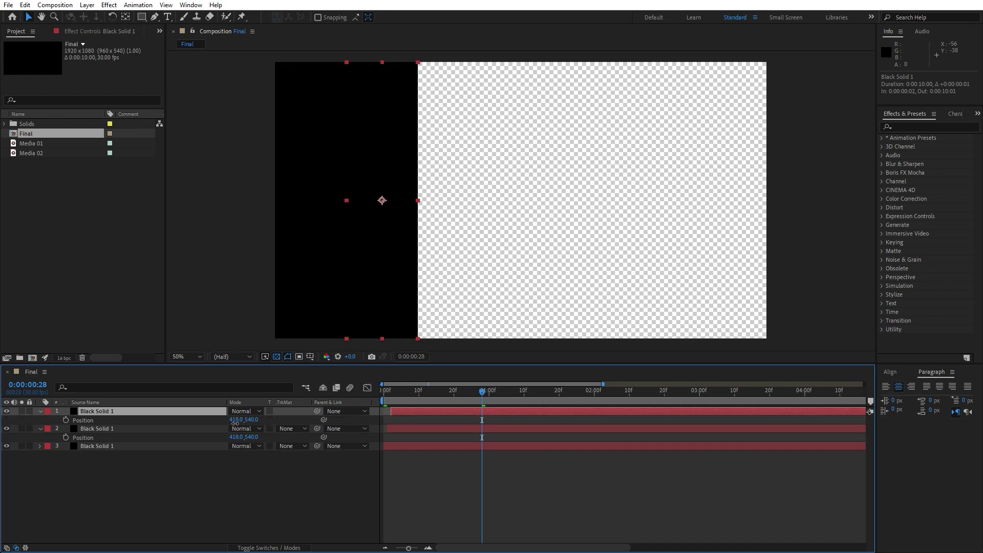
drag(235, 422, 380, 425)
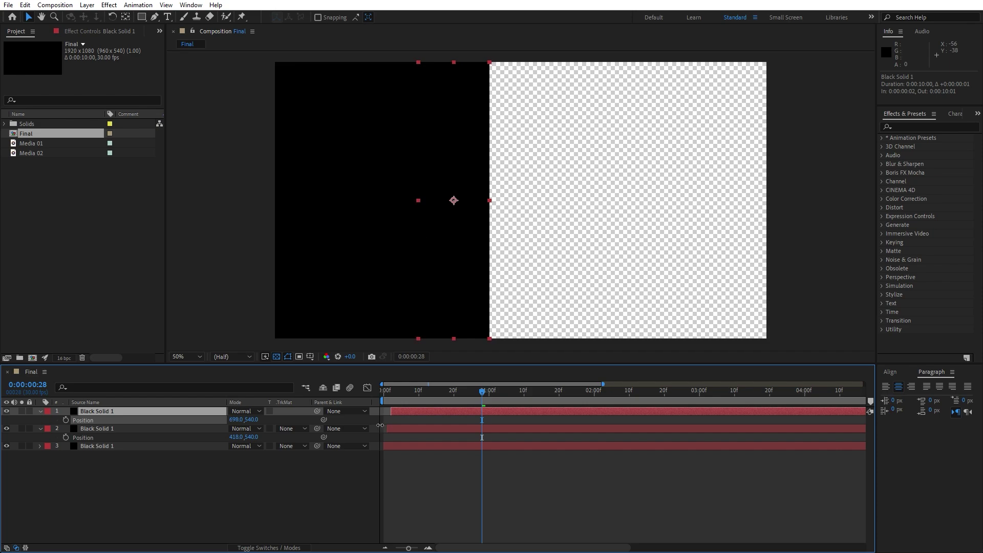
click(113, 498)
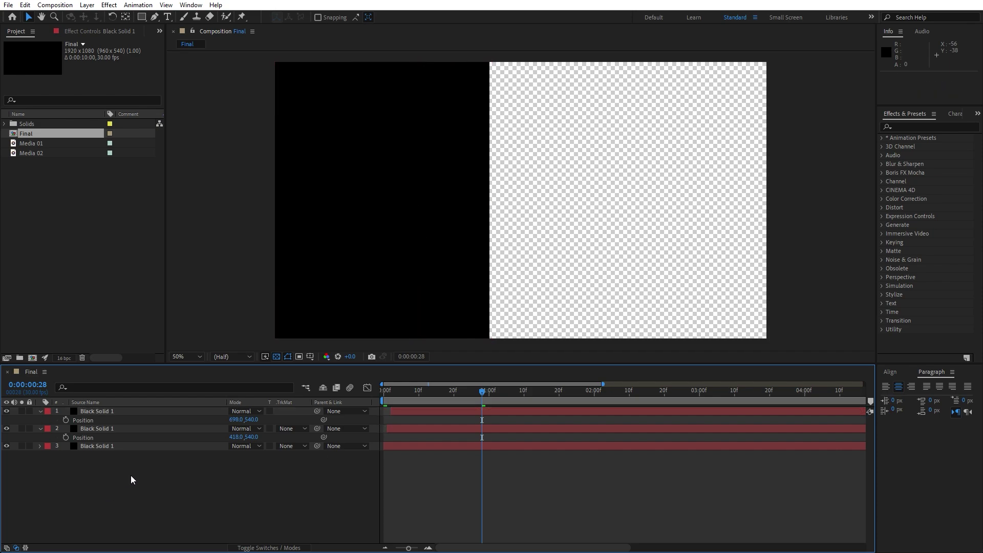
- Add four more staggered column copies at X 976, 1255, 1535 and 1809
click(126, 416)
key(ctrl+d)
drag(235, 419, 377, 419)
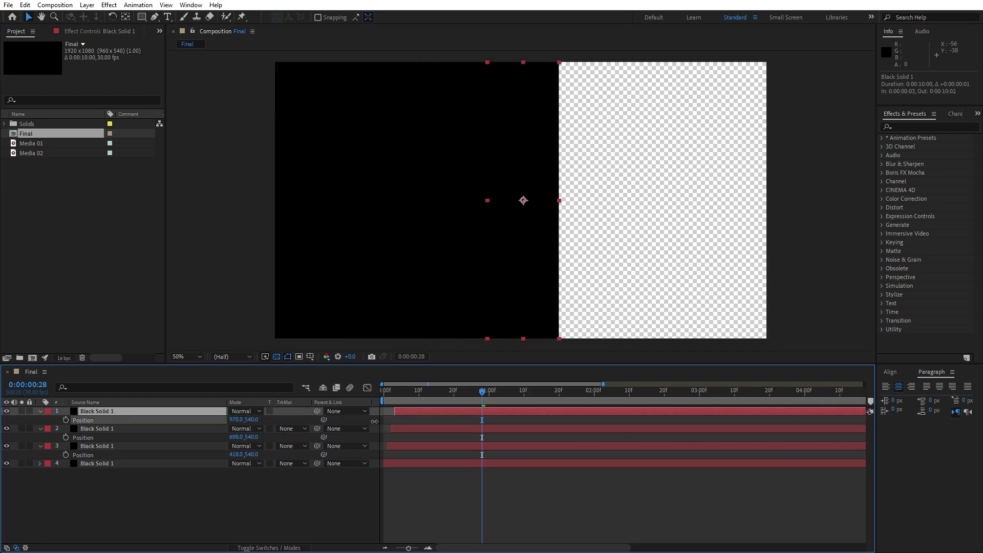
key(ctrl+d)
drag(236, 420, 378, 421)
click(121, 413)
key(ctrl+d)
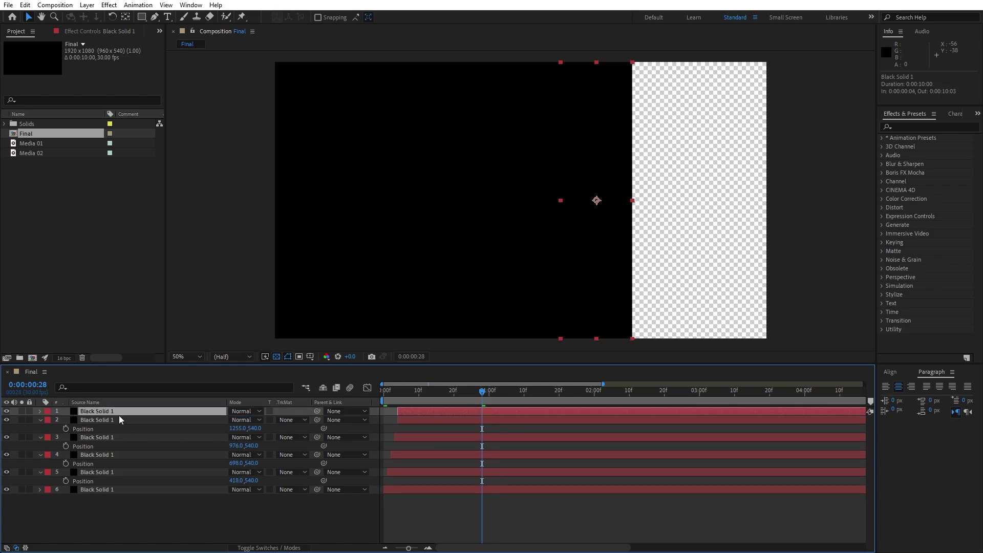
drag(240, 420, 384, 425)
key(ctrl+d)
drag(235, 420, 416, 414)
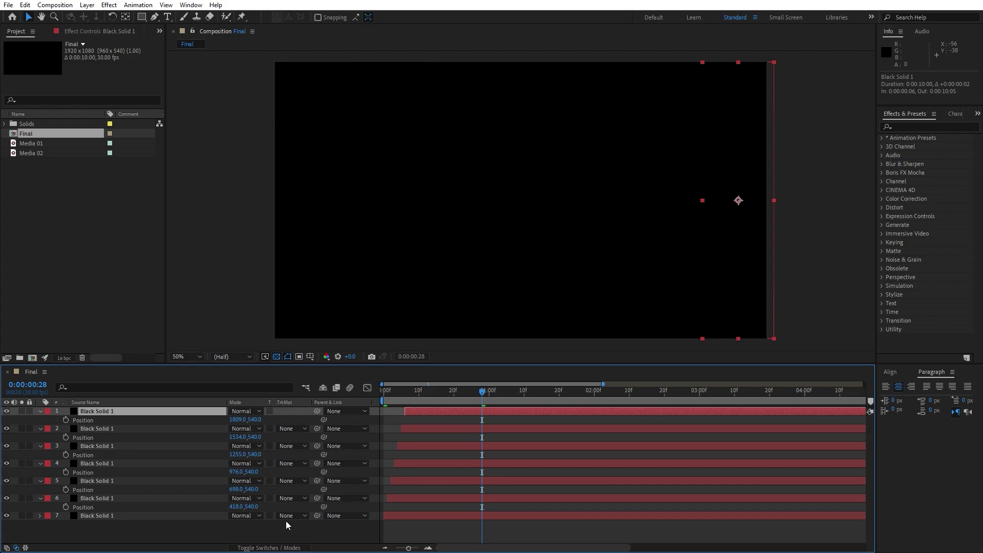
- Preview the staggered columns, stopping at frame 18
click(249, 537)
key(space)
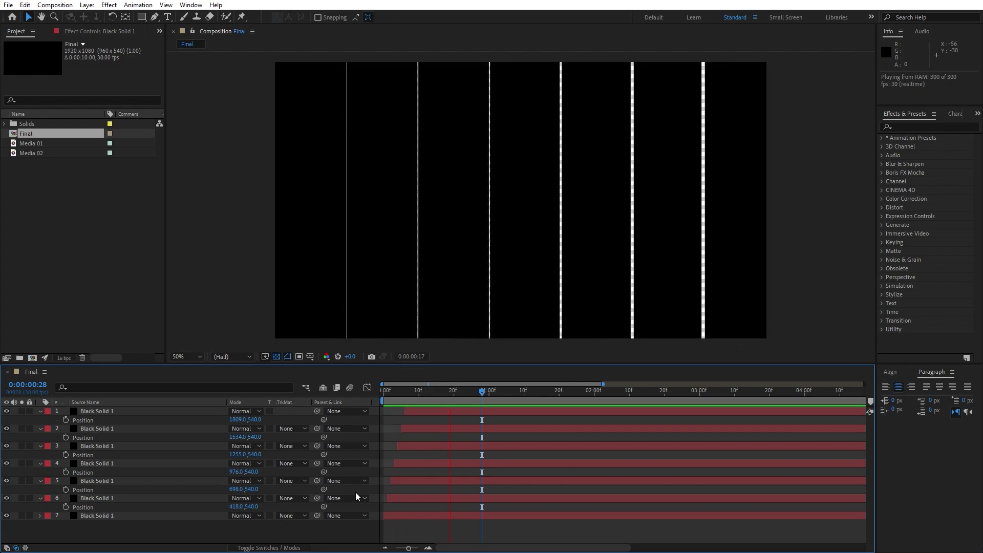
click(441, 399)
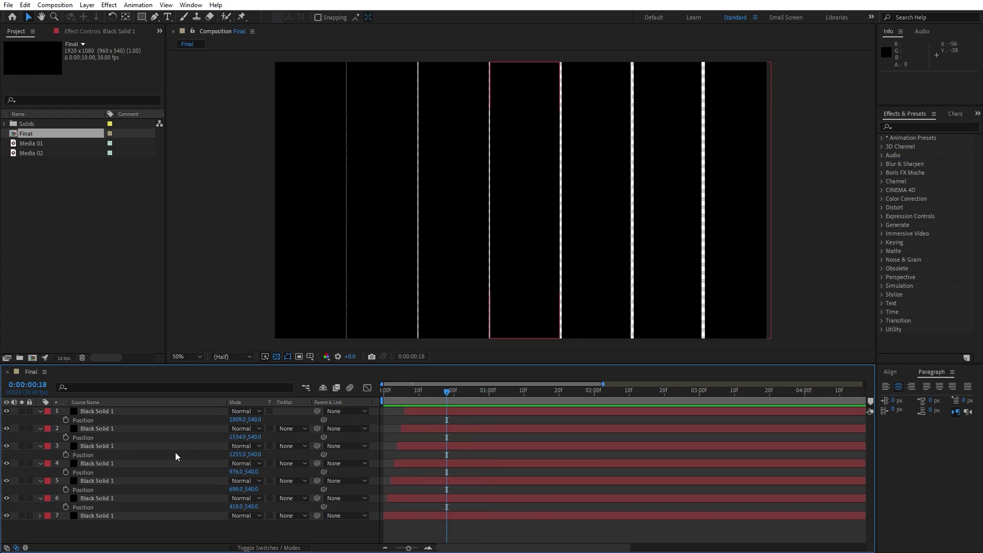
- Select all seven column solids and pre-compose them as Tr 01
click(118, 411)
key(ctrl+a)
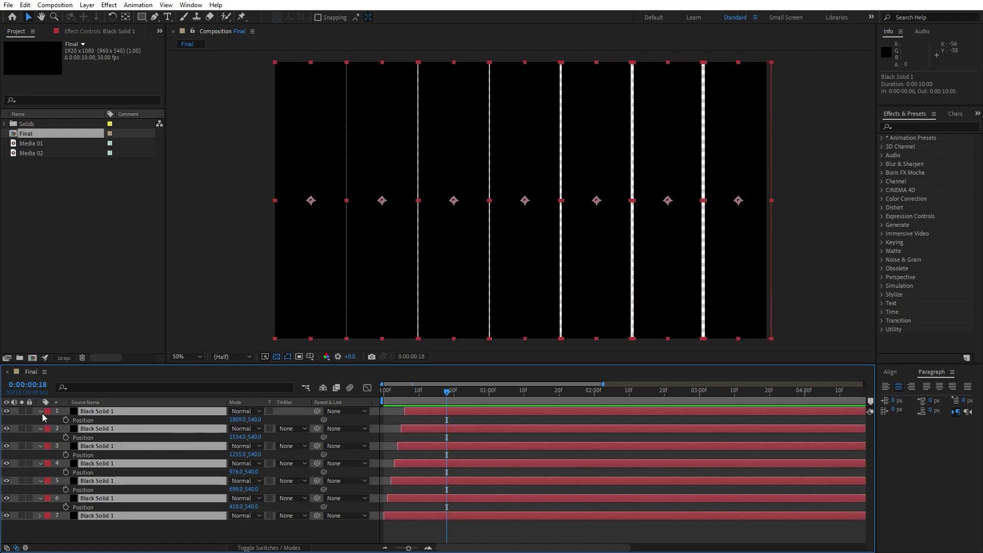
click(40, 412)
click(122, 490)
drag(121, 491, 86, 385)
right_click(113, 439)
click(177, 380)
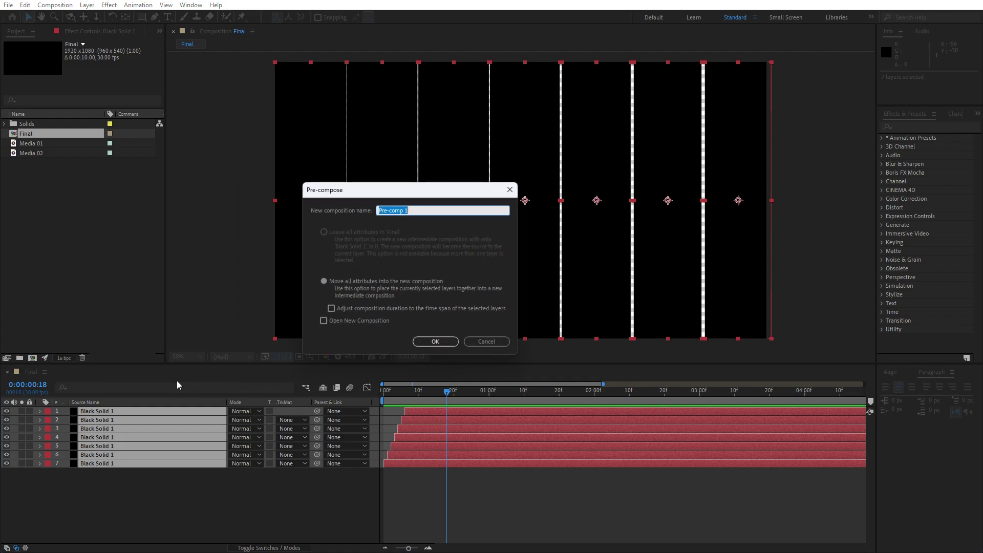
text(Tr 01)
click(435, 341)
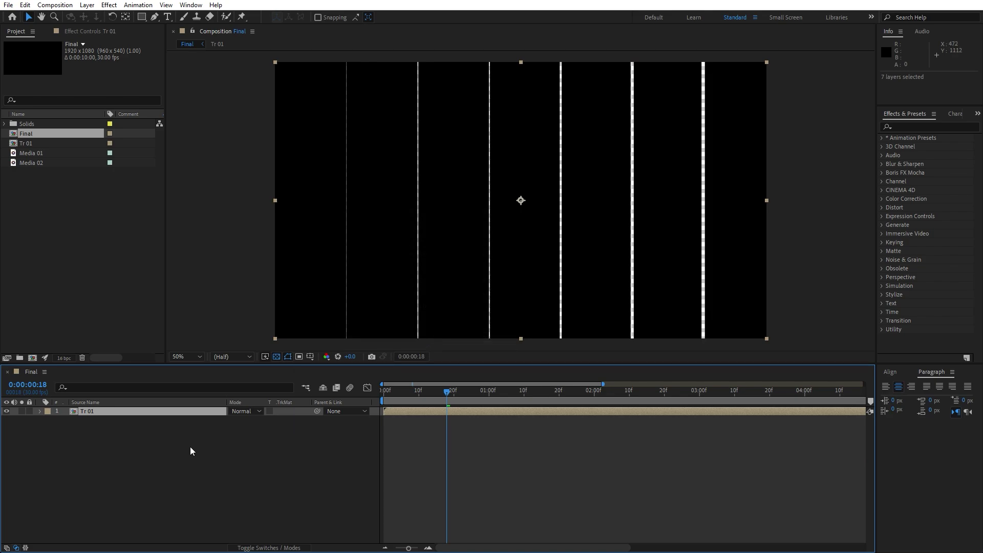
- Duplicate Tr 01, rename the copy Tr 02, and start it five frames later
click(169, 441)
click(104, 413)
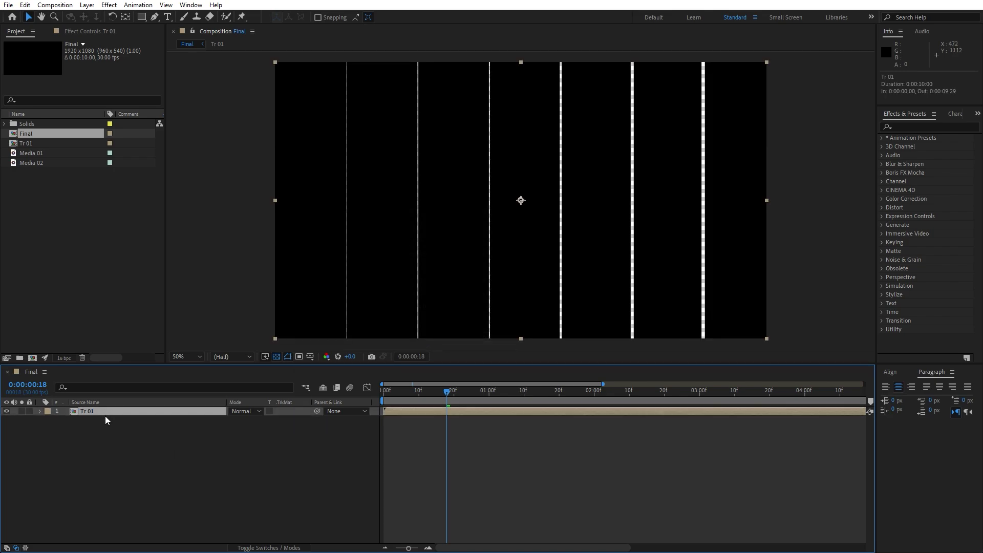
key(ctrl+d)
key(Return)
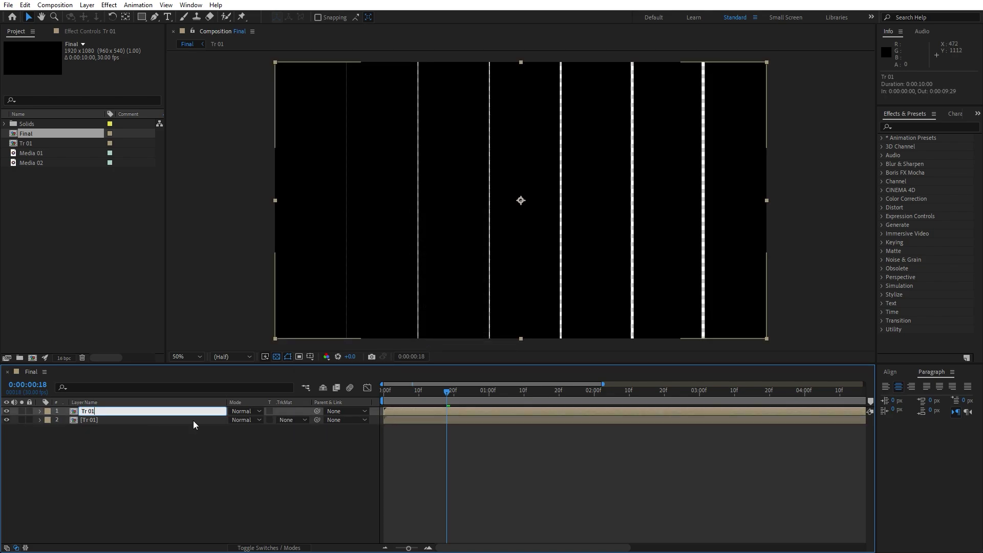
text(Tr 02)
click(148, 480)
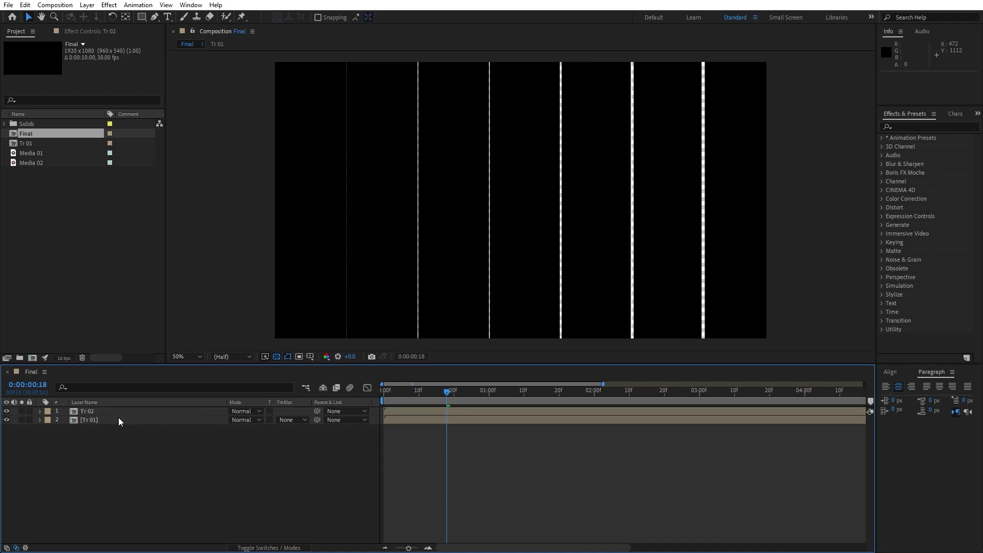
click(119, 413)
drag(404, 410, 423, 412)
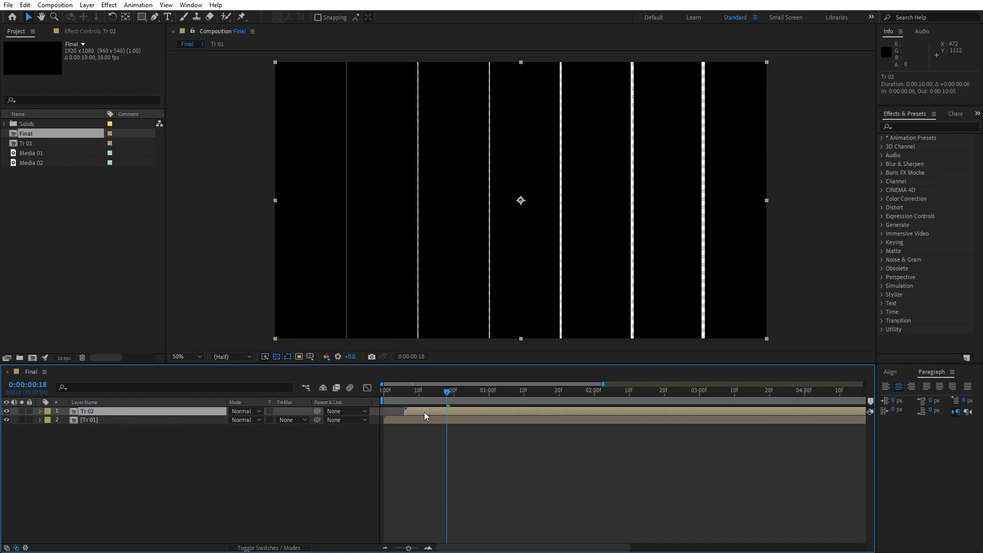
click(94, 420)
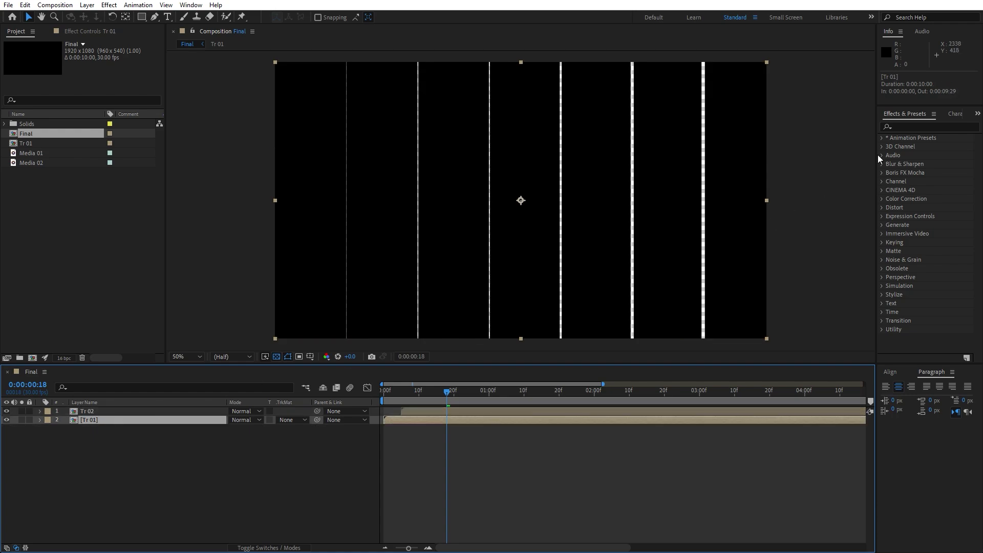
- Apply a Fill effect to Tr 01 with yellow colour FFC600
click(909, 127)
text(fill)
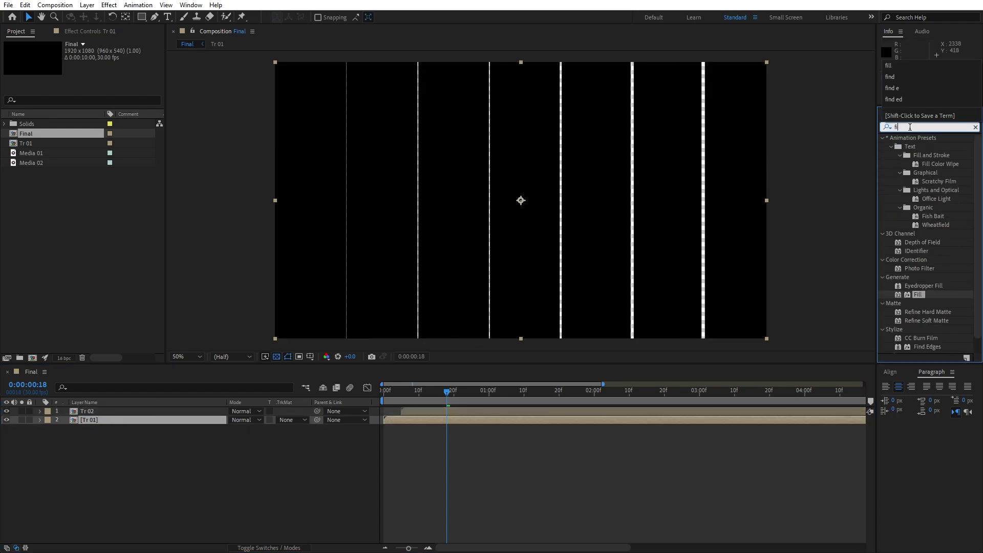
drag(919, 191, 102, 423)
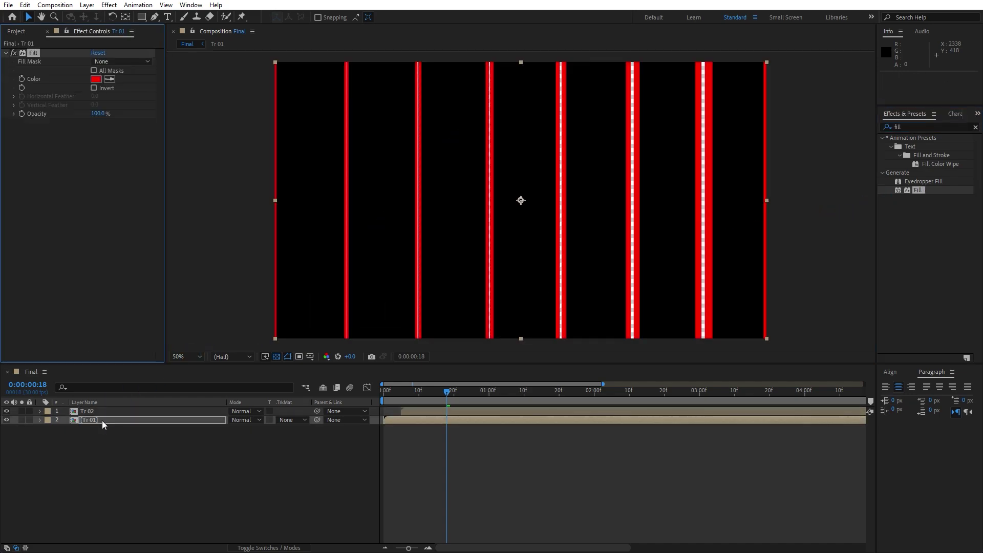
click(96, 80)
click(783, 491)
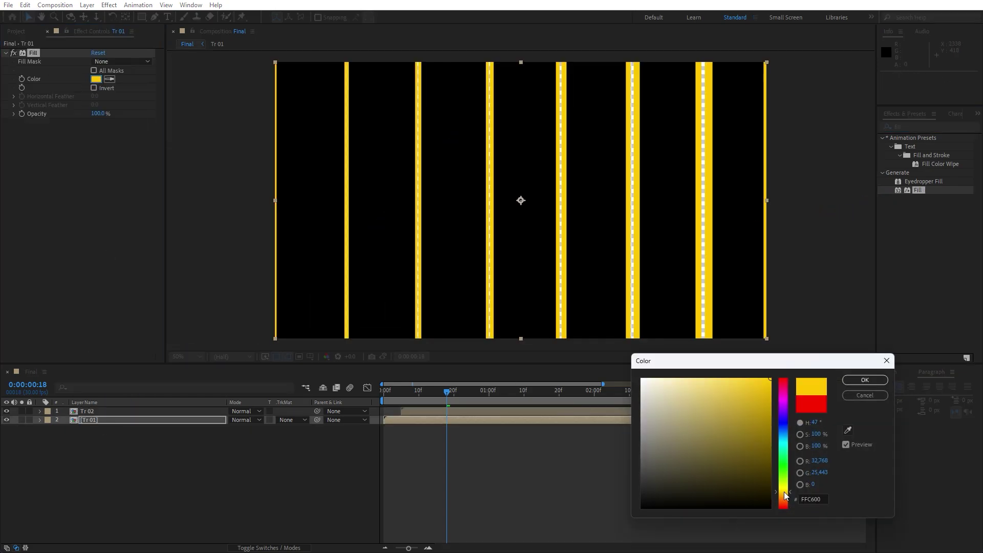
click(870, 381)
- Apply a Fill effect to Tr 02 with near-black navy 070710 and preview
drag(917, 190, 121, 413)
click(95, 79)
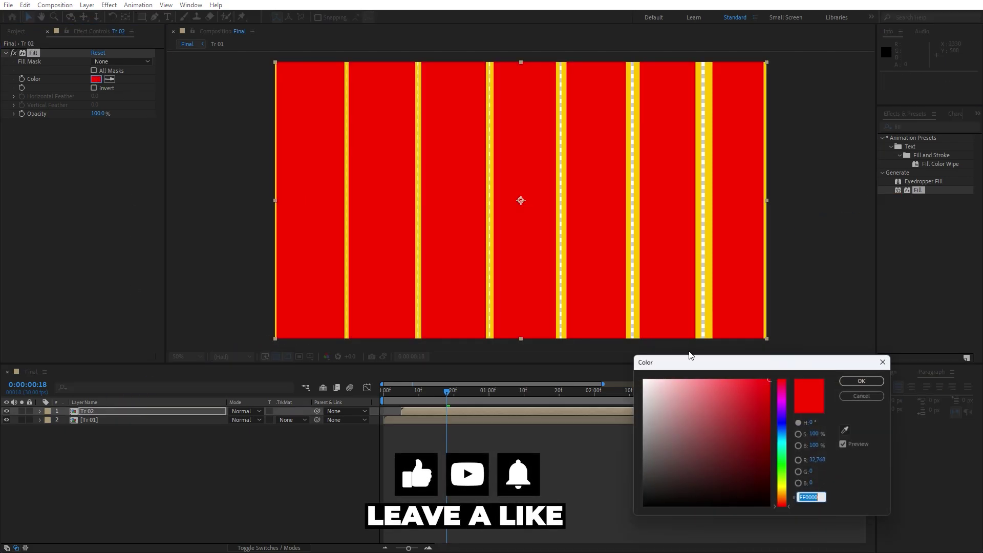
click(783, 425)
drag(673, 501, 715, 499)
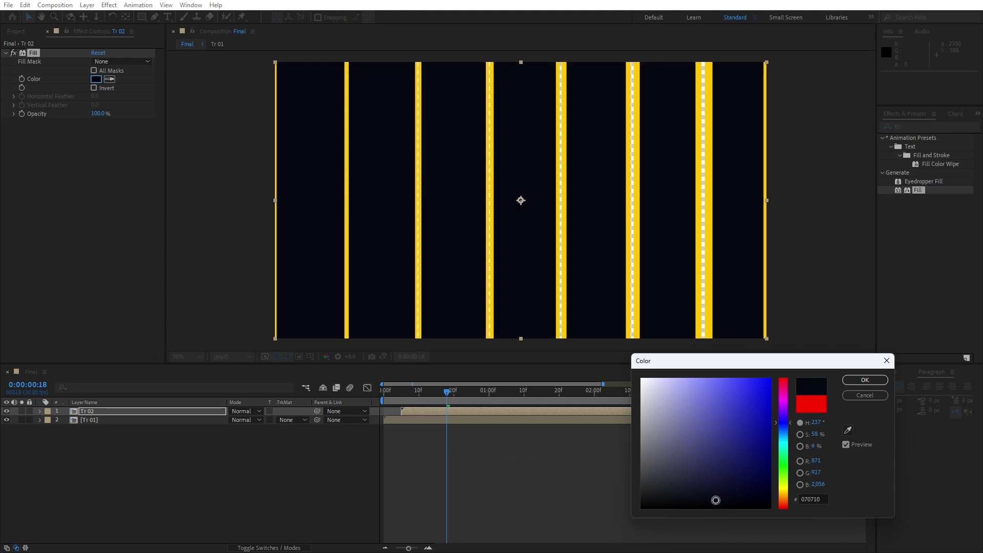
click(864, 380)
key(space)
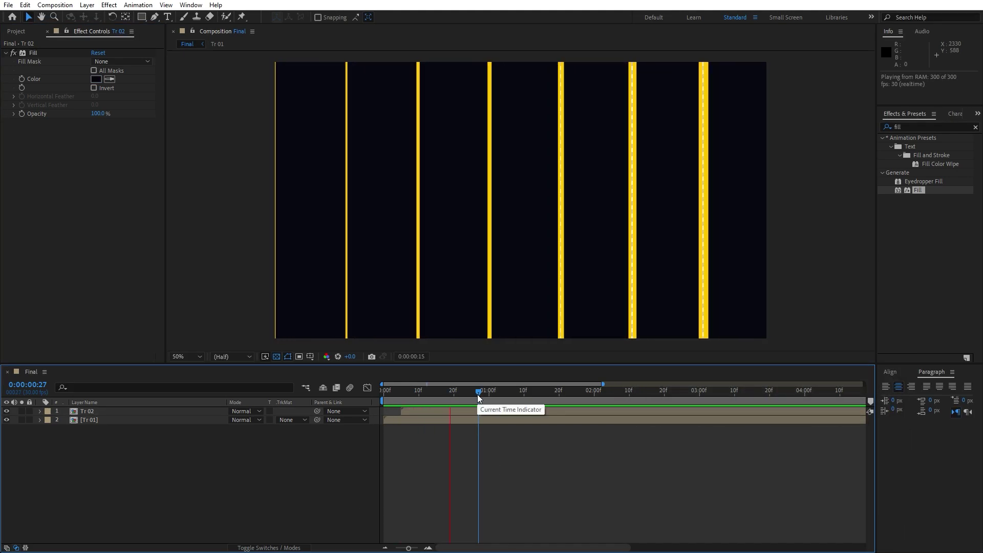
- Add Media 01 and Media 02 to Final below the transitions, scaled to 51%
click(477, 394)
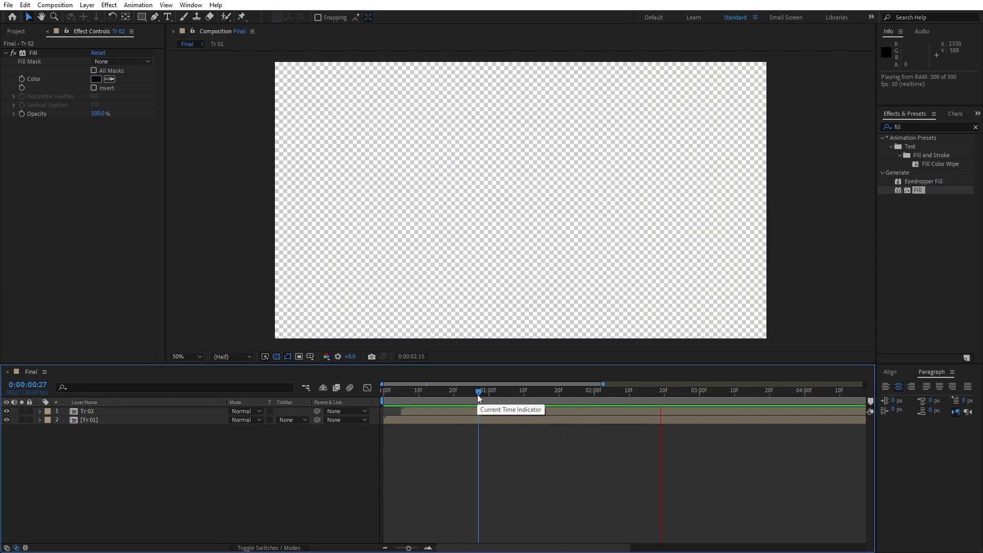
click(477, 394)
click(48, 32)
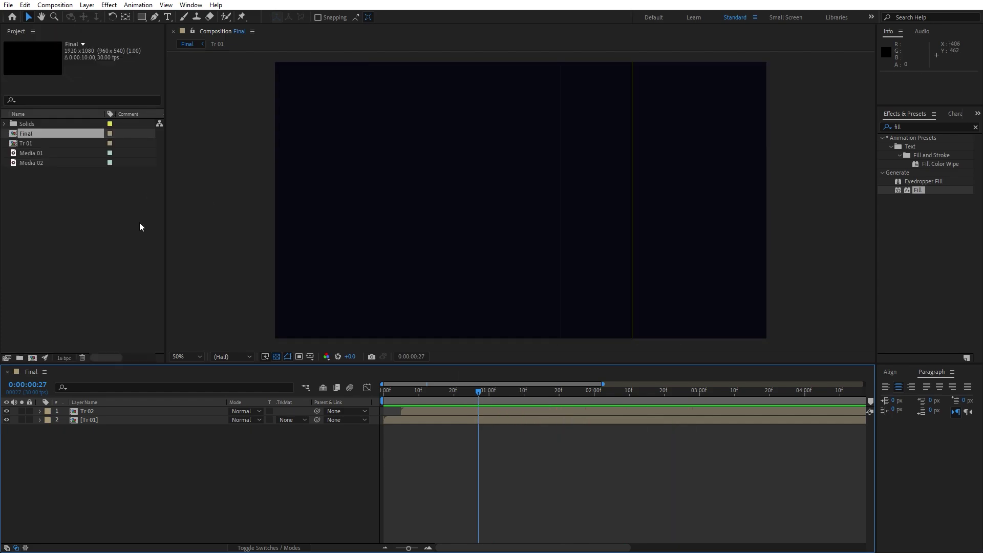
click(95, 245)
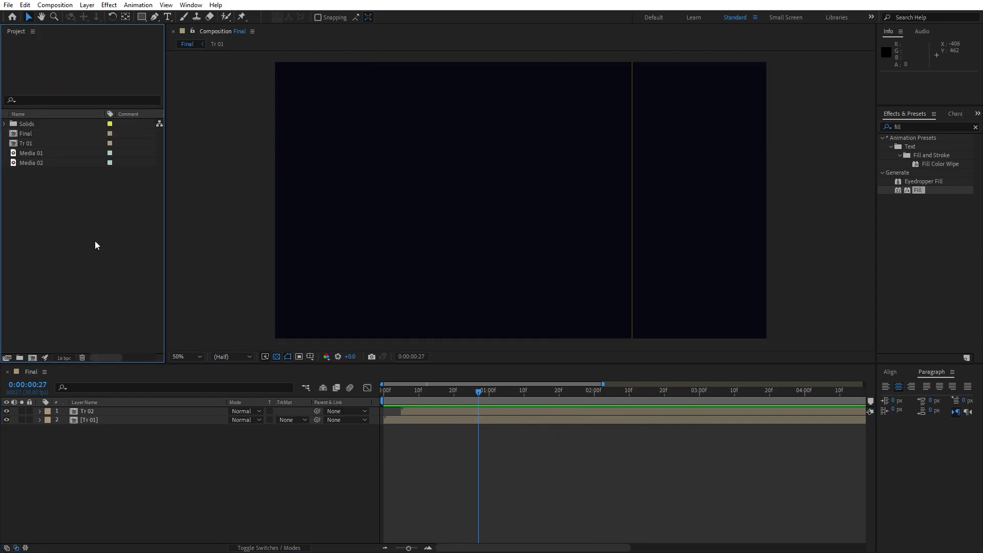
click(39, 154)
shift+click(44, 162)
drag(44, 162, 131, 480)
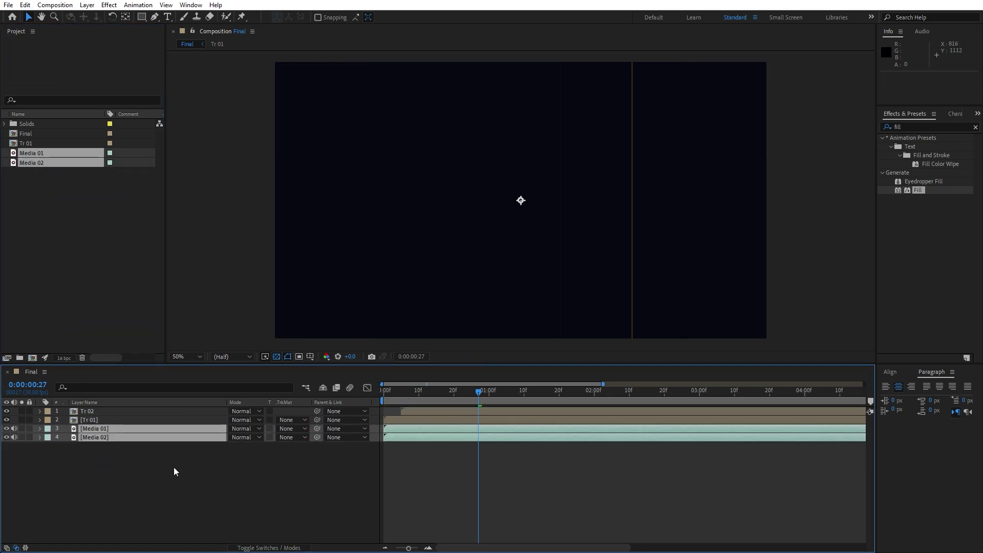
key(s)
drag(246, 440, 226, 442)
click(229, 499)
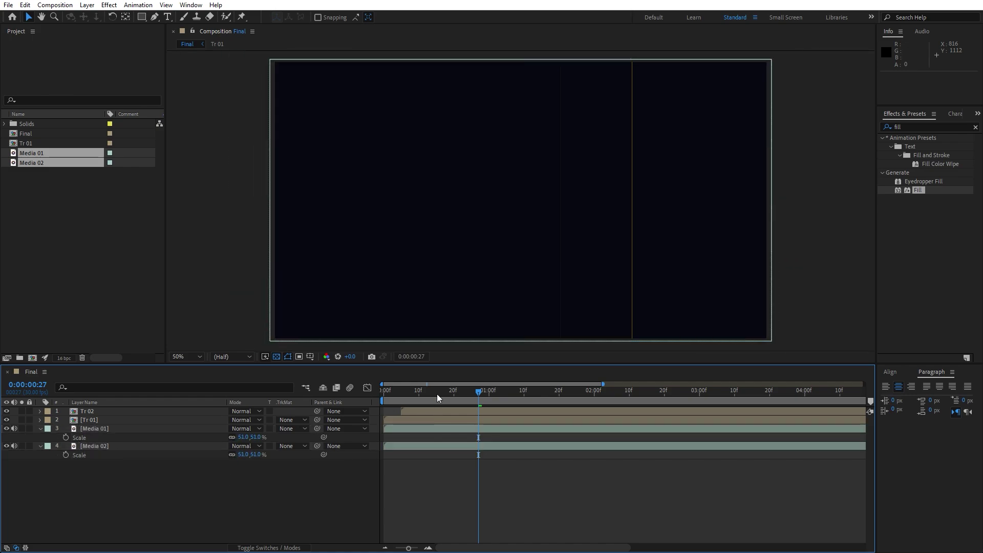
- Split Media 01 at frame 29, delete its tail, and preview the transition
drag(437, 394, 485, 393)
click(128, 430)
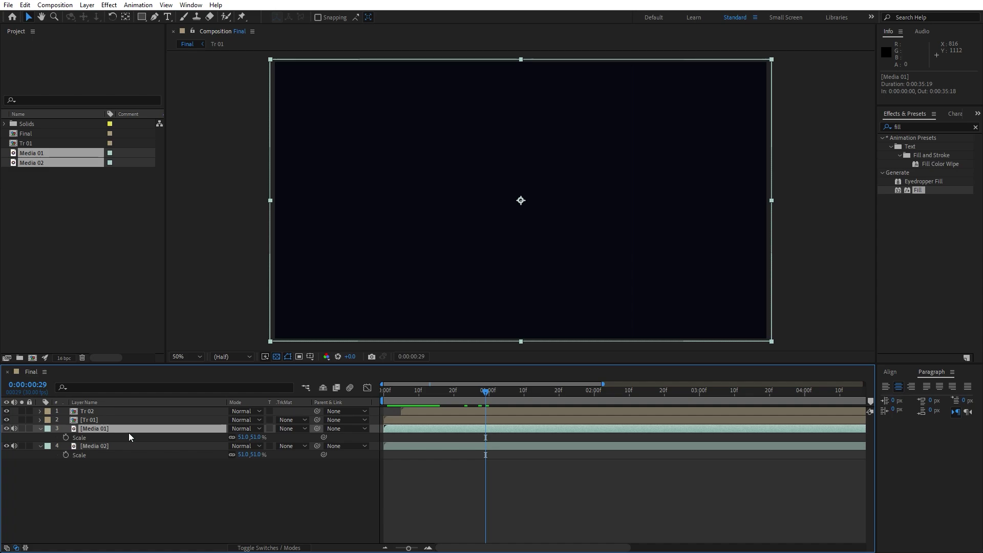
key(ctrl+shift+d)
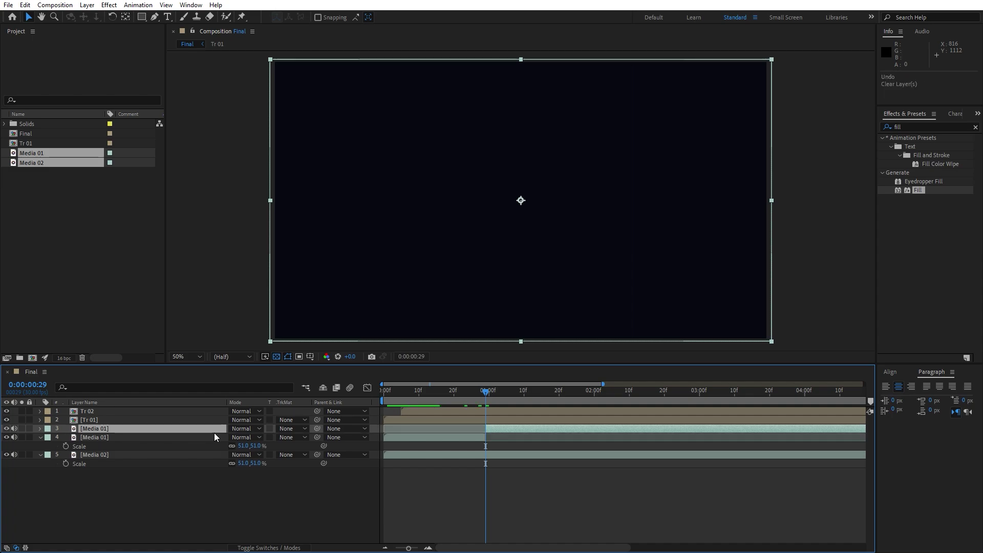
key(Delete)
click(404, 403)
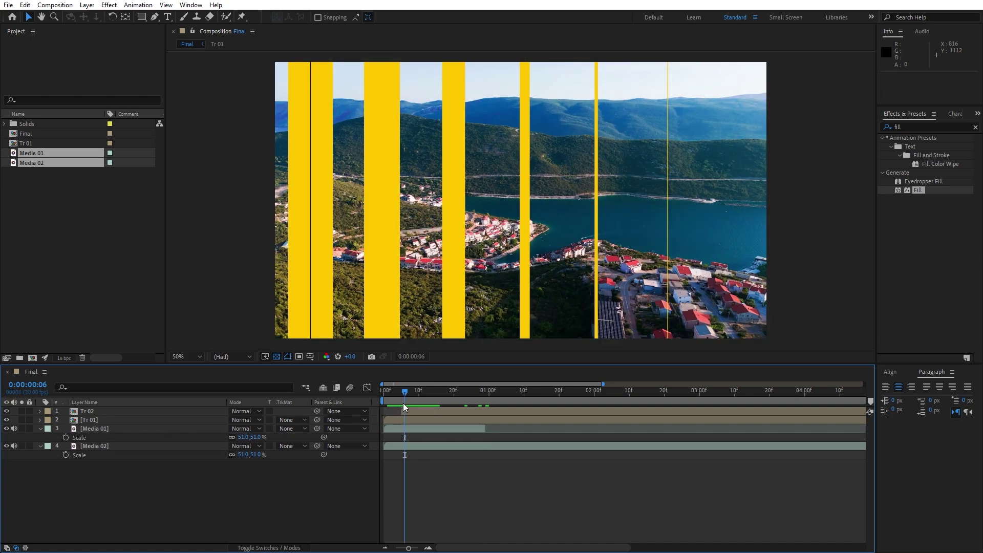
key(space)
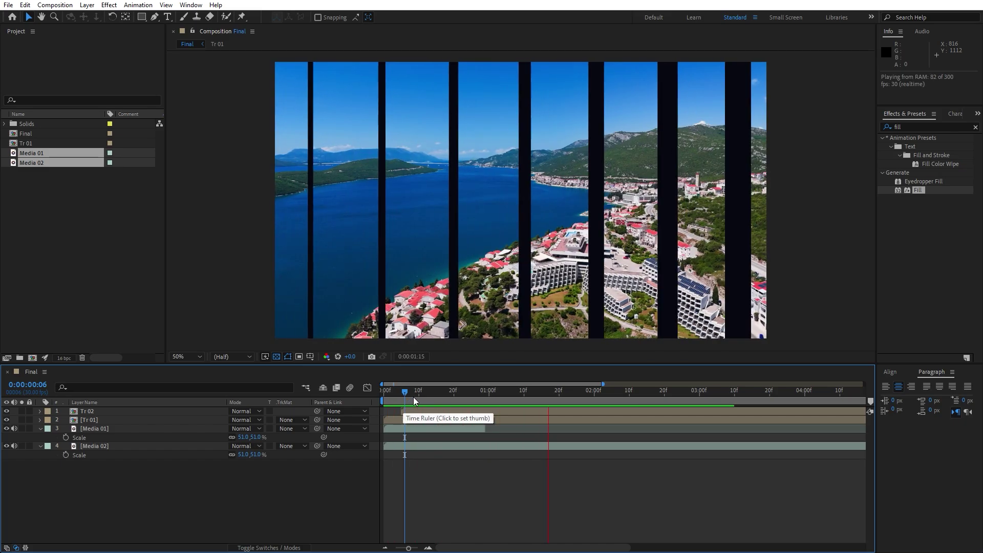
click(439, 394)
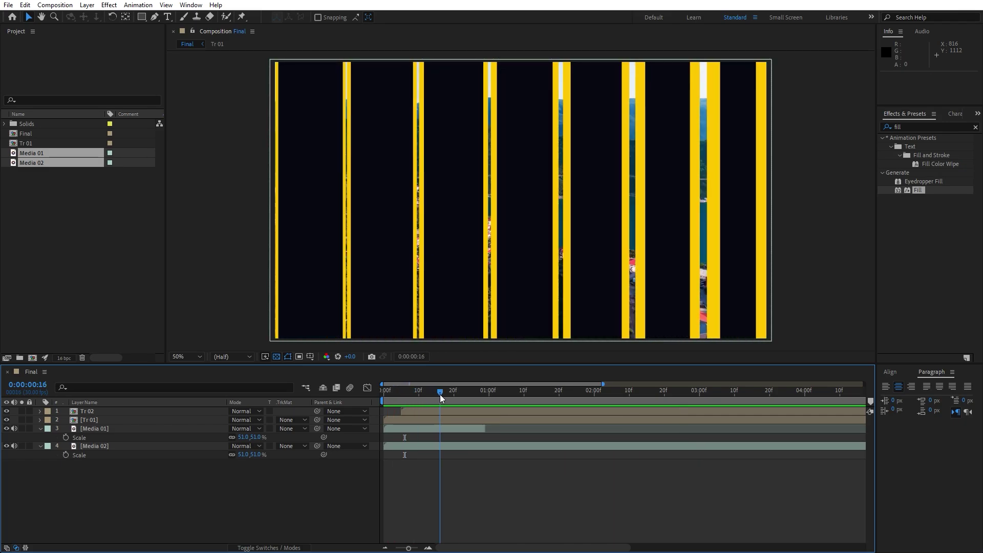
click(115, 420)
- Shift Tr 01 and Tr 02 24 frames later and extend Media 01's out point
shift+click(113, 411)
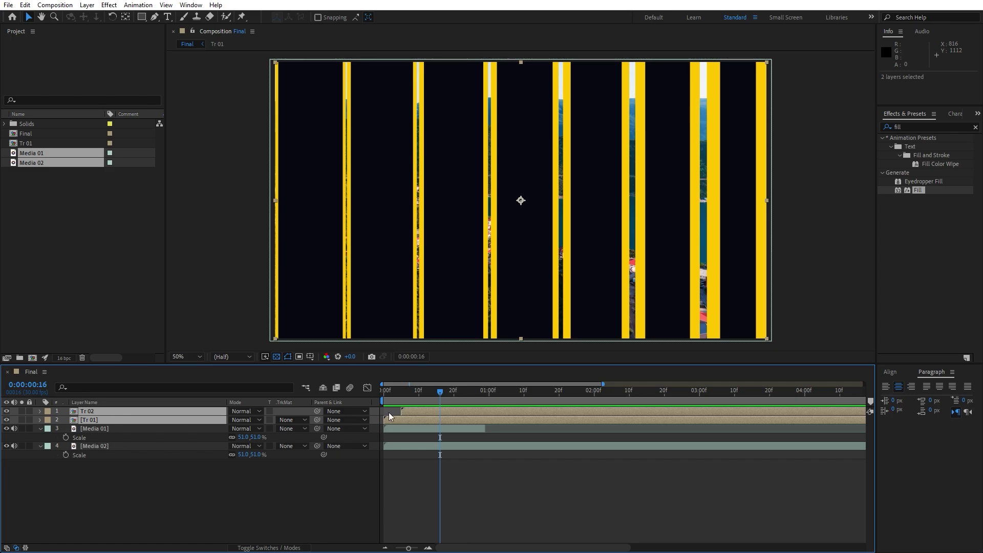
drag(401, 420, 487, 420)
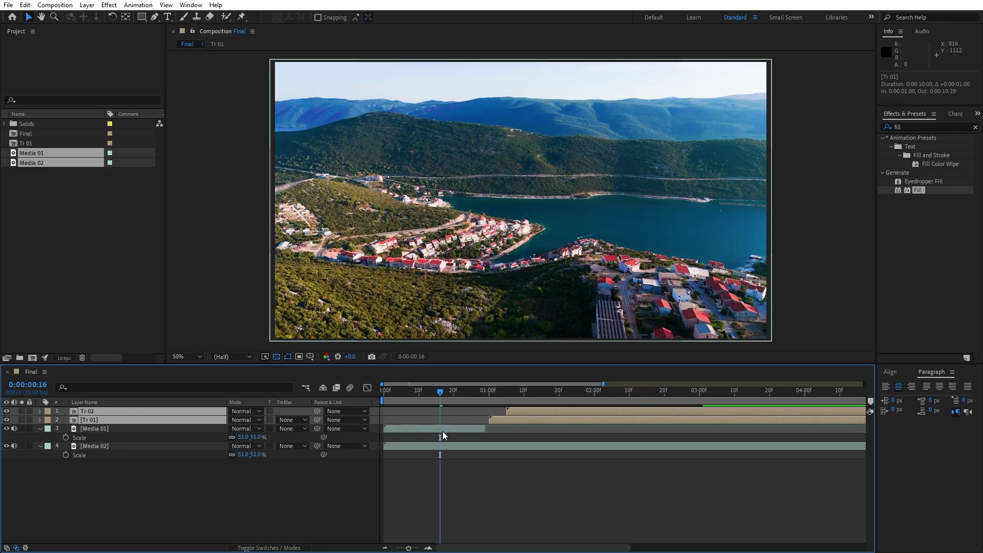
drag(485, 429, 555, 428)
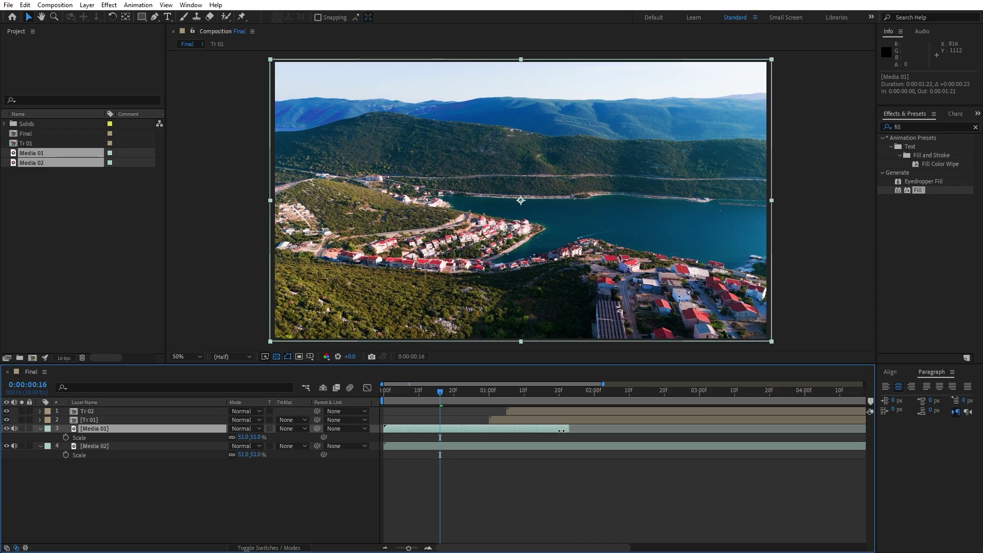
key(space)
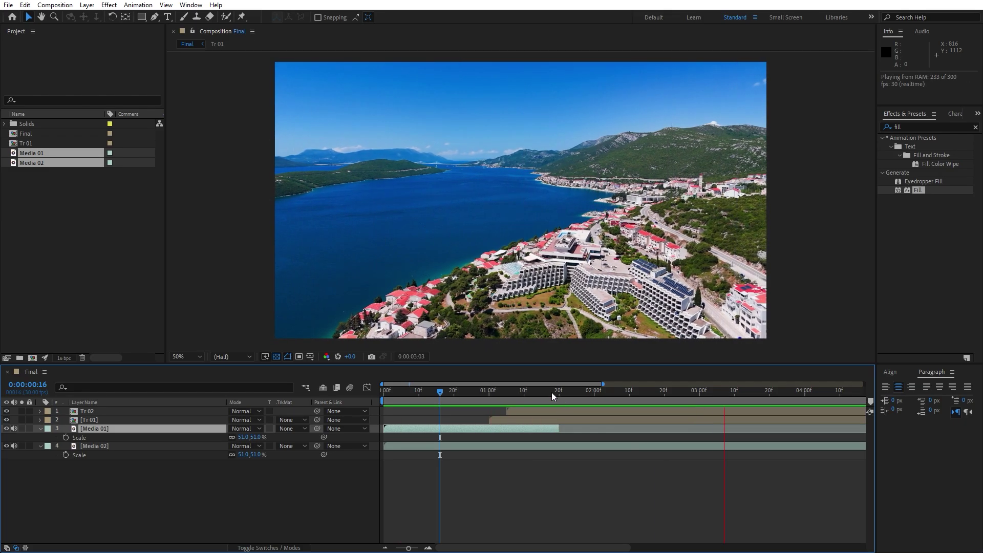
key(space)
- Preview the column wipe transition at Full resolution
click(223, 356)
click(235, 377)
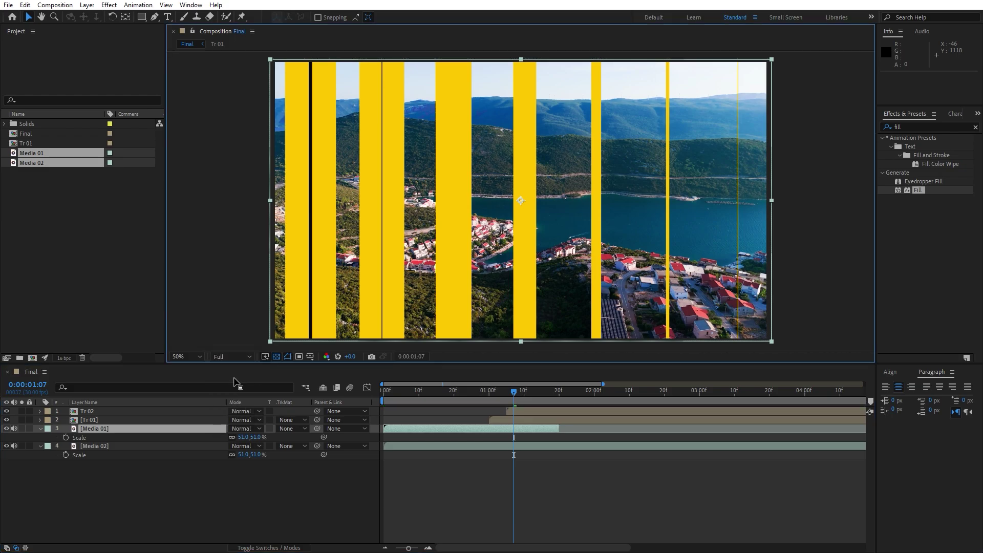
key(space)
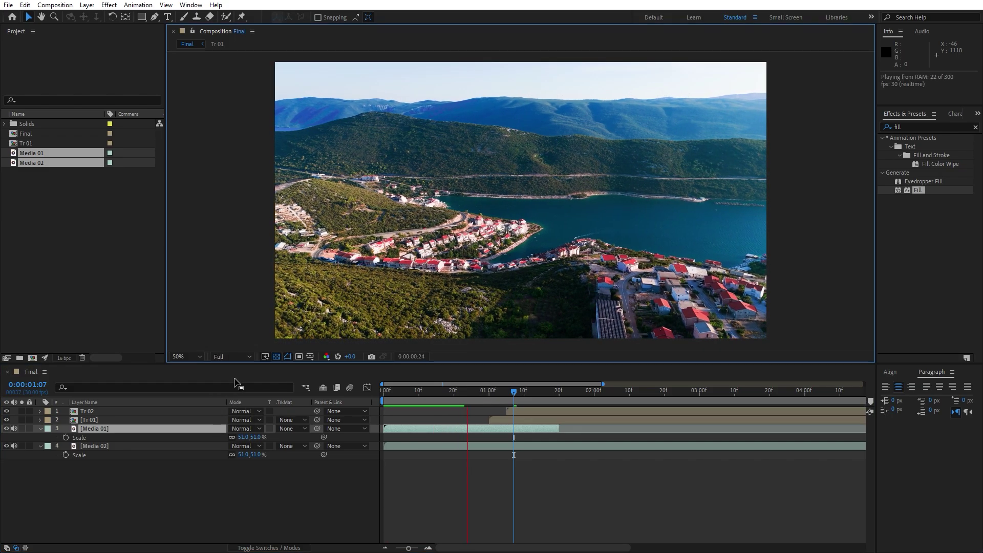
click(487, 393)
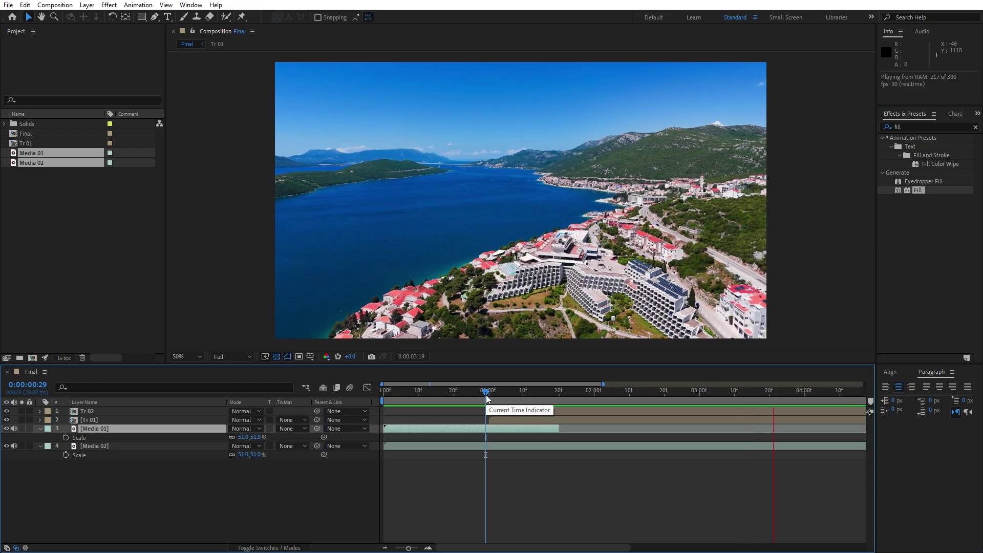
drag(487, 397, 465, 397)
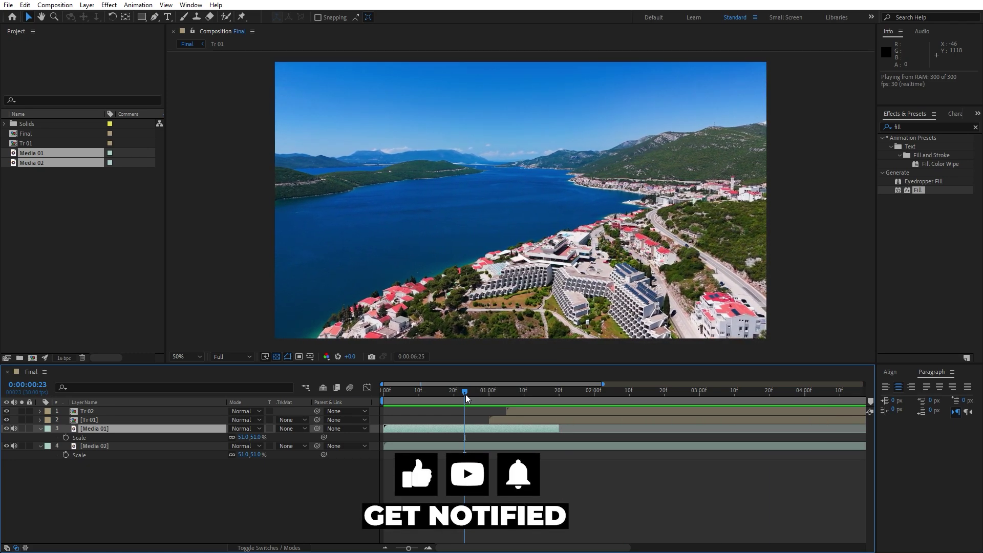
key(space)
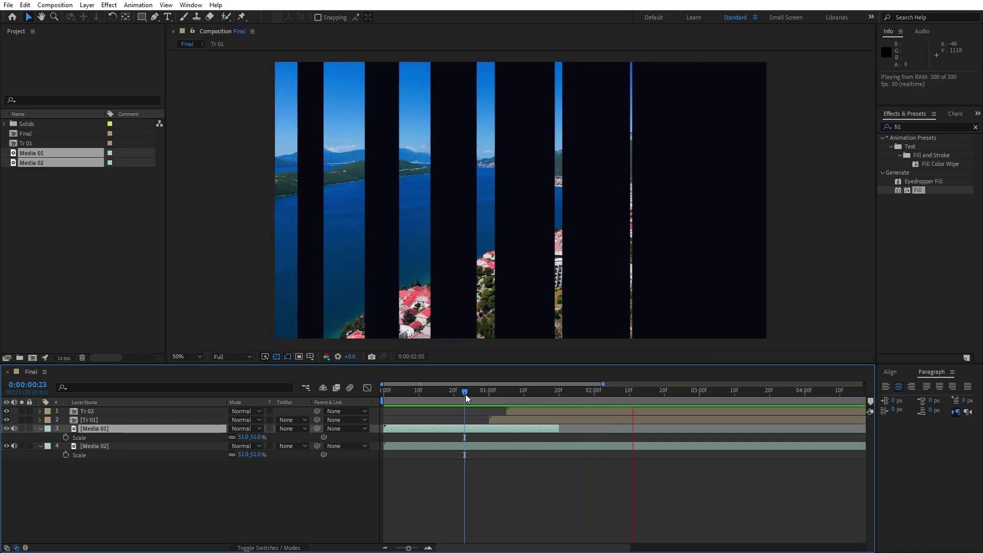
key(space)
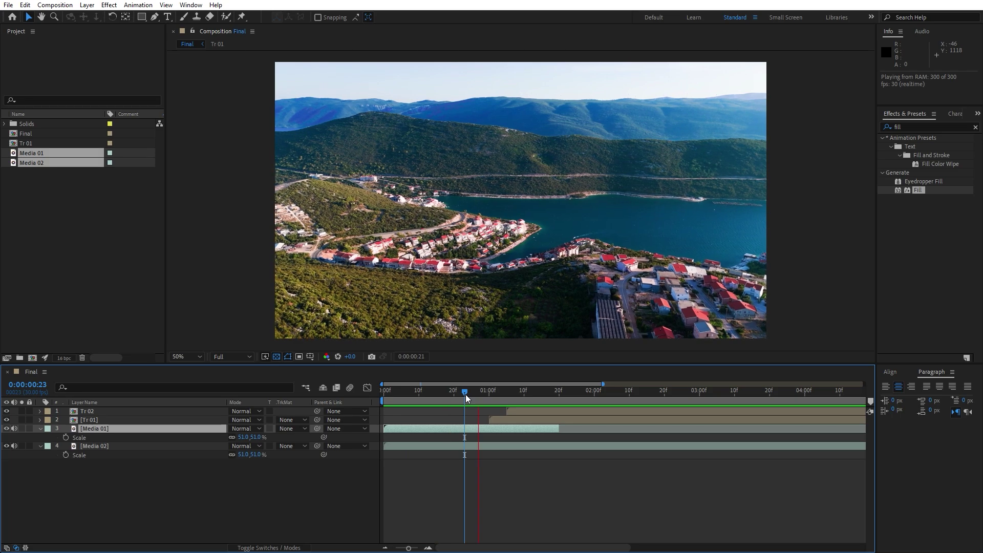